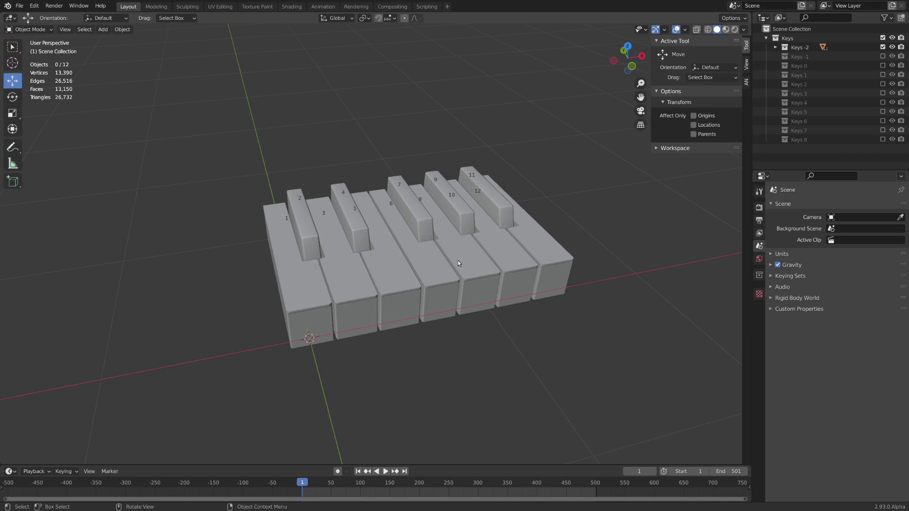
# - Load the top-view photo of the MiniLab keyboard as a reference image and clear its rotation so it lies flat
pyautogui.moveTo(436, 242); pyautogui.dragTo(435, 335, button='middle')
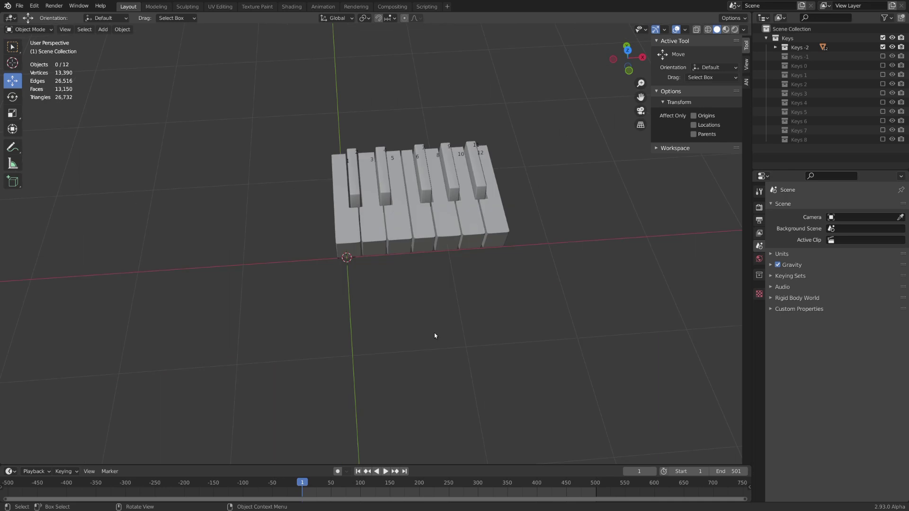
pyautogui.hotkey('shift', 'a')
pyautogui.moveTo(403, 421)
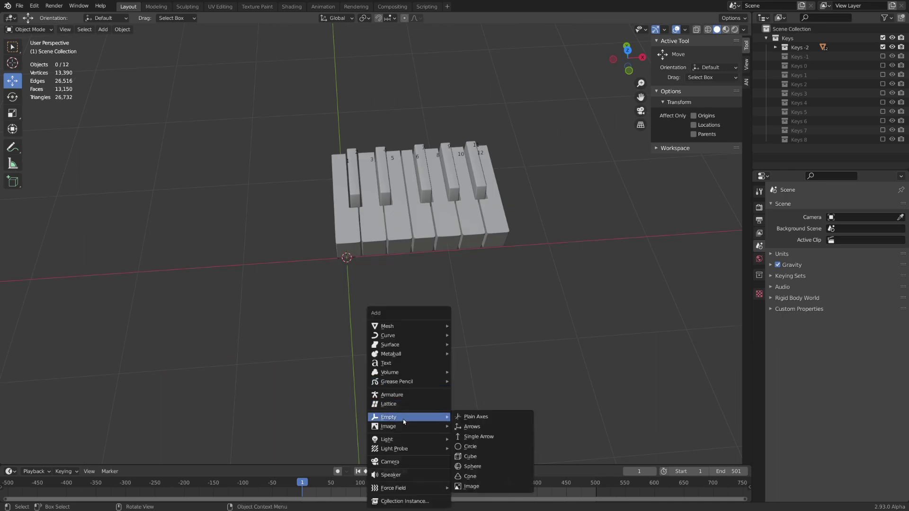
pyautogui.hotkey('shift', 'a')
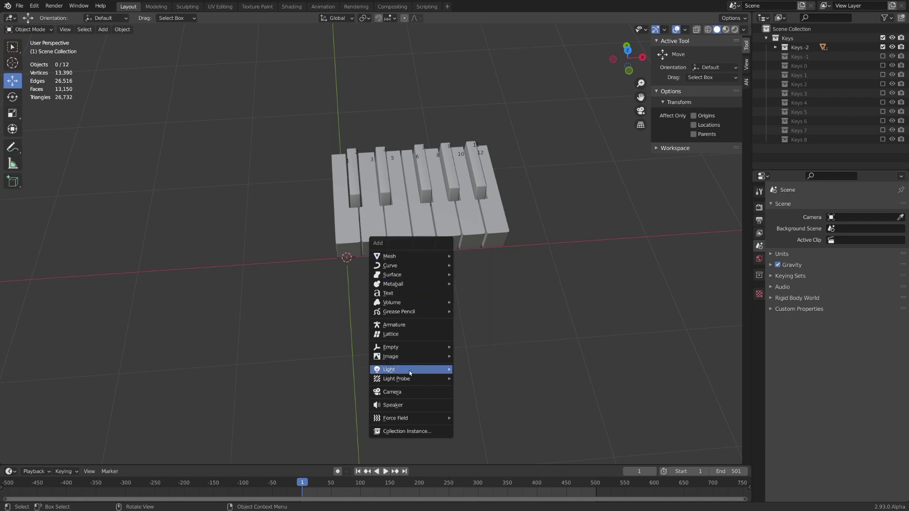
pyautogui.moveTo(409, 372)
pyautogui.click(489, 359)
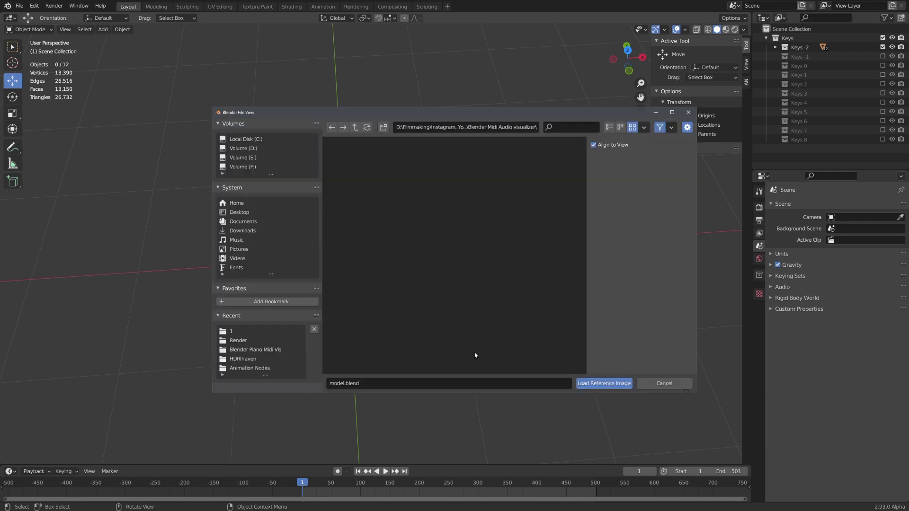
pyautogui.click(607, 383)
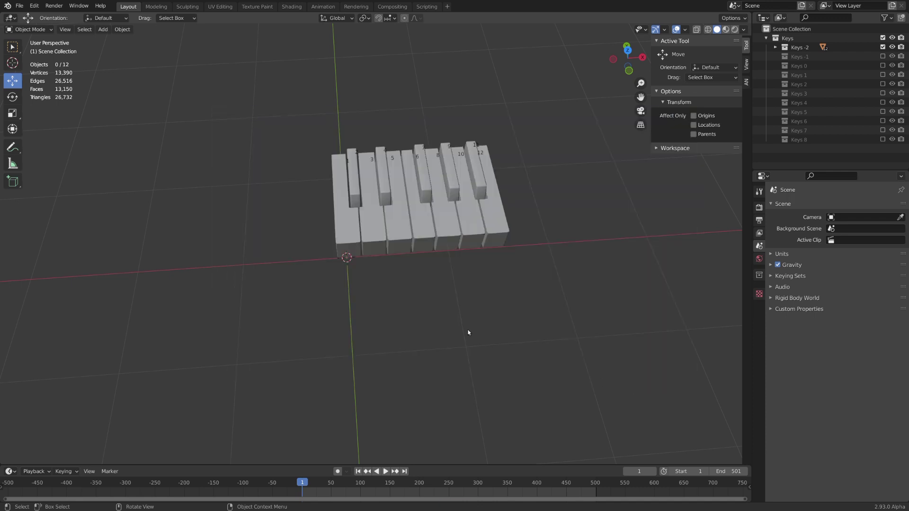
pyautogui.moveTo(449, 338); pyautogui.dragTo(432, 327, button='middle')
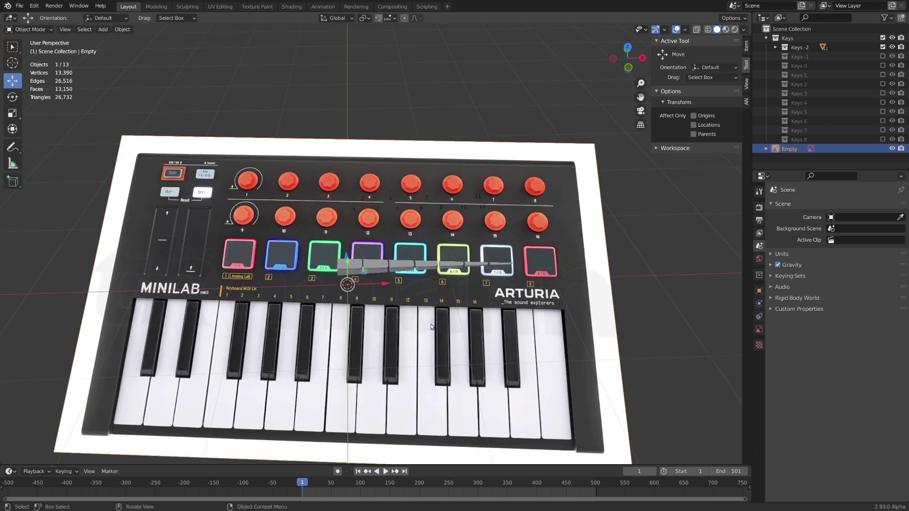
pyautogui.hotkey('alt', 'r')
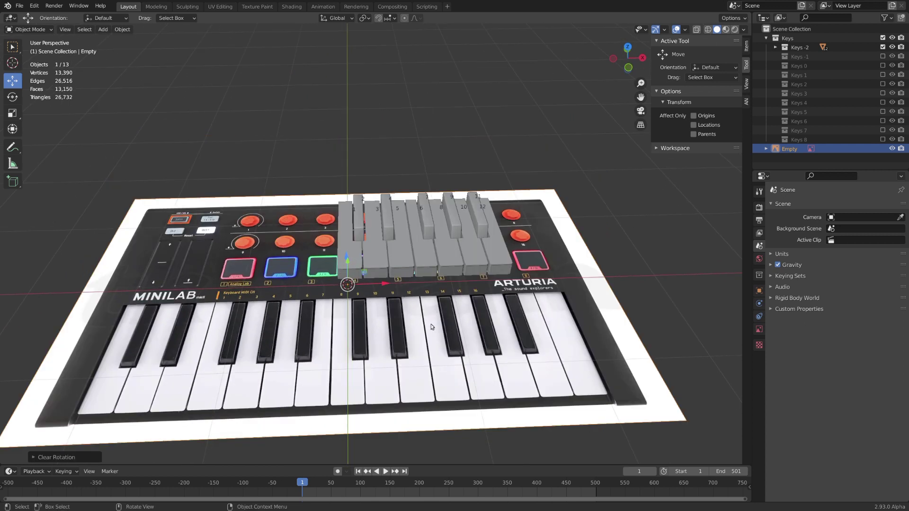
# - Add a cube over the reference image in top view and switch the viewport to wireframe shading
pyautogui.press('KP_7')
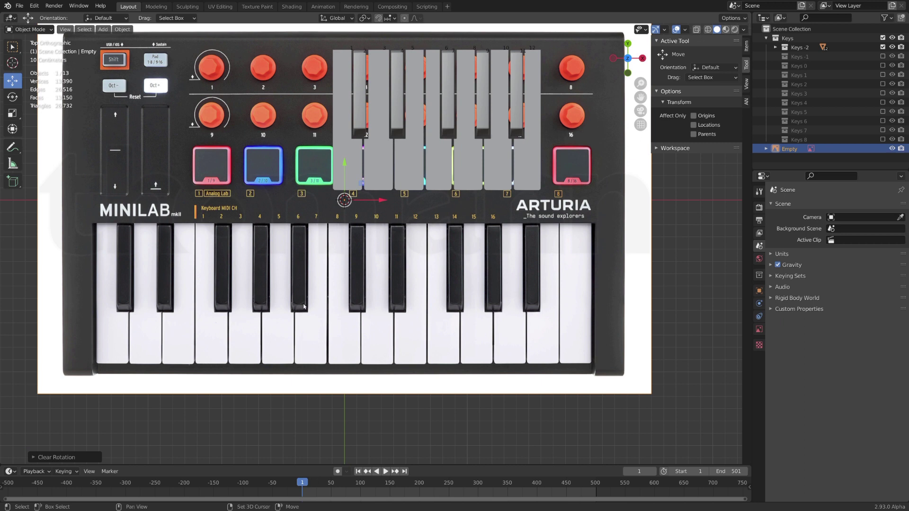
pyautogui.keyDown('shift'); pyautogui.moveTo(289, 308); pyautogui.dragTo(423, 271, button='middle'); pyautogui.keyUp('shift')
pyautogui.hotkey('shift', 'a')
pyautogui.moveTo(411, 190)
pyautogui.click(474, 200)
pyautogui.press('z')
pyautogui.click(442, 262)
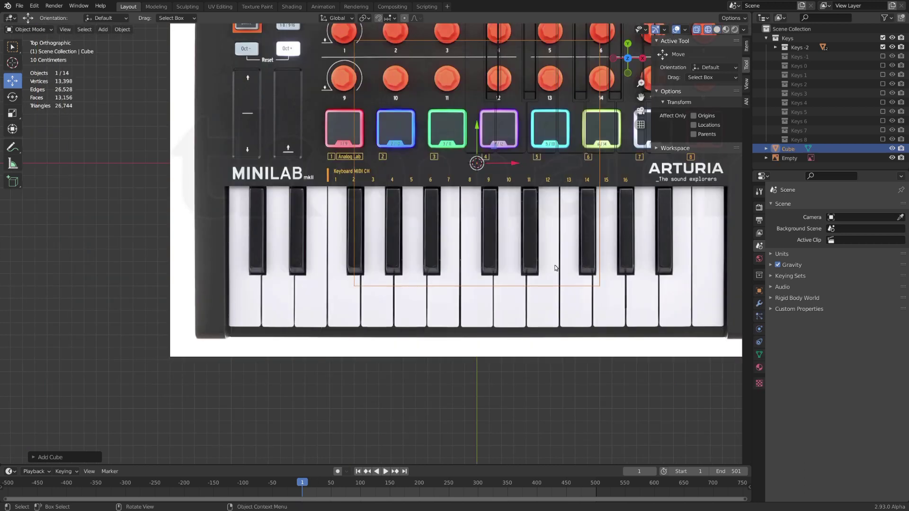
# - Scale and position the cube to match the leftmost white key in the reference, and flatten it along Z
pyautogui.press('s')
pyautogui.press('x')
pyautogui.click(512, 221)
pyautogui.press('g')
pyautogui.click(280, 291)
pyautogui.press('s')
pyautogui.click(312, 277)
pyautogui.moveTo(313, 277); pyautogui.dragTo(446, 353, button='middle')
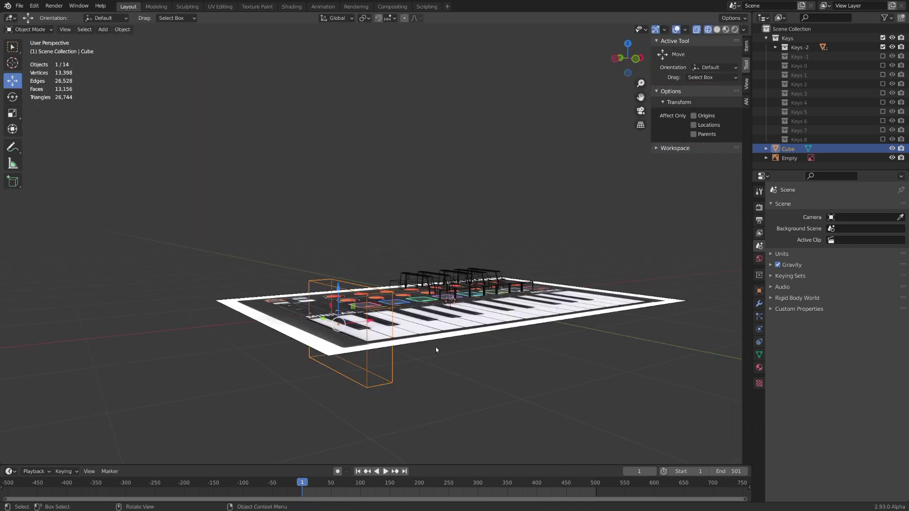
pyautogui.press('s')
pyautogui.press('z')
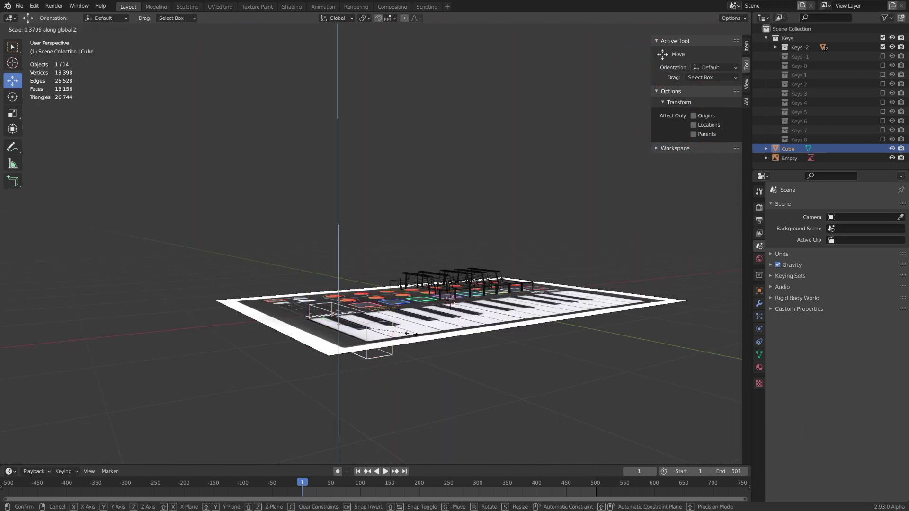
pyautogui.click(421, 345)
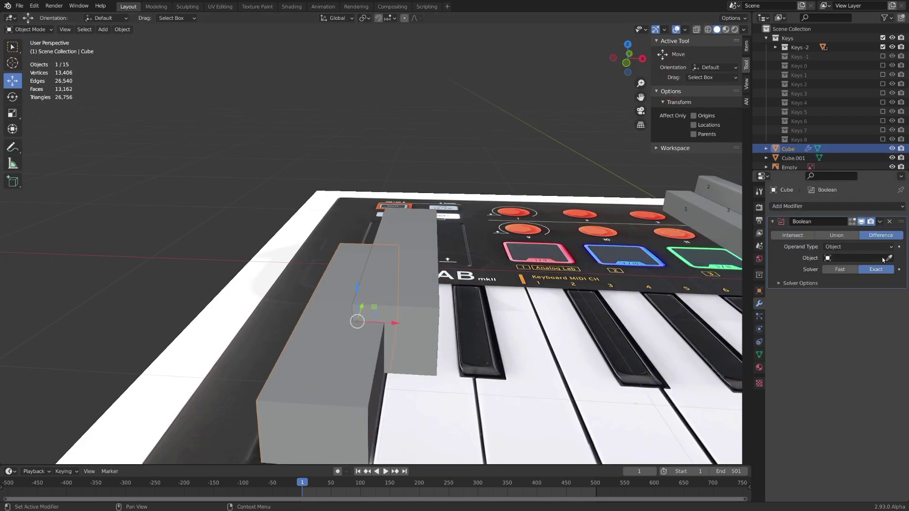
# - Set the second block, Cube.001, as the object of the white key's Boolean difference, and hide that cutter
pyautogui.click(889, 258)
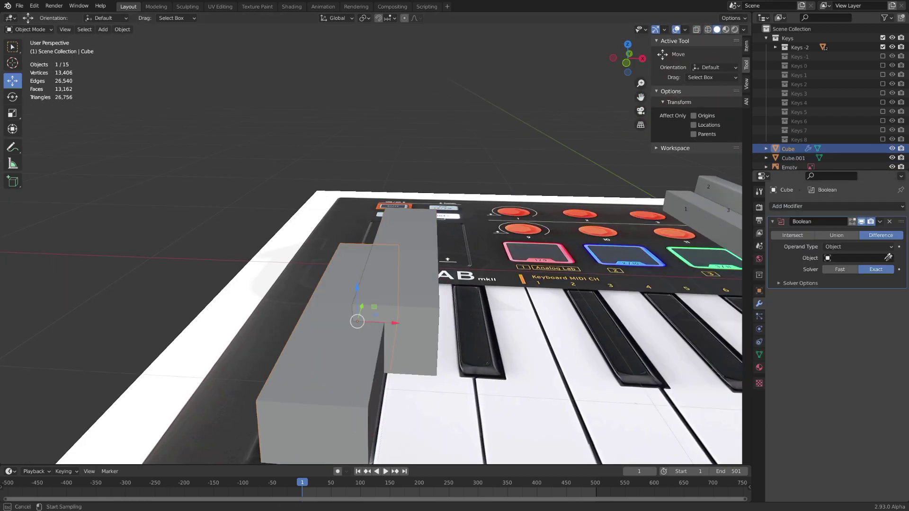
pyautogui.click(419, 221)
pyautogui.click(433, 226)
pyautogui.press('h')
pyautogui.moveTo(433, 249); pyautogui.dragTo(431, 258, button='middle')
pyautogui.press('KP_7')
pyautogui.hotkey('alt', 'z')
pyautogui.scroll(-1, 391, 355)
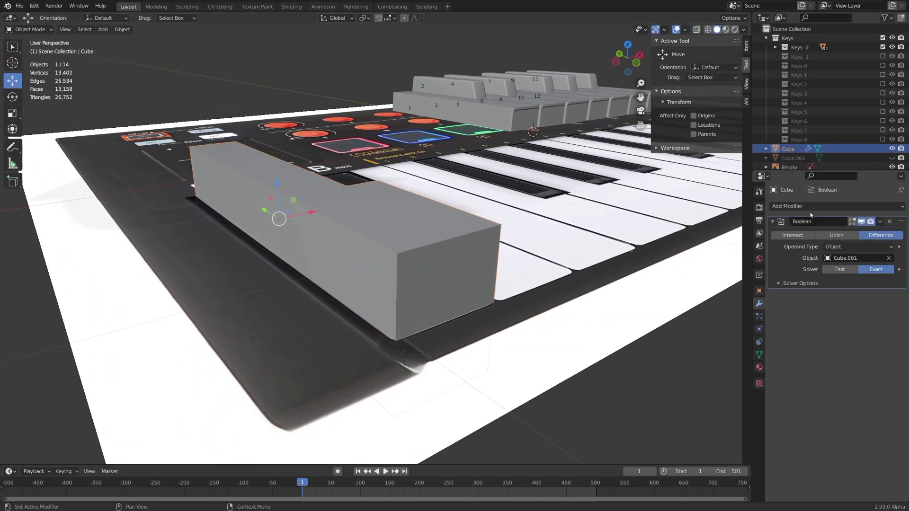
# - Apply the white key's scale and give it a Bevel modifier with a 0.002 m amount and 4 segments
pyautogui.click(810, 208)
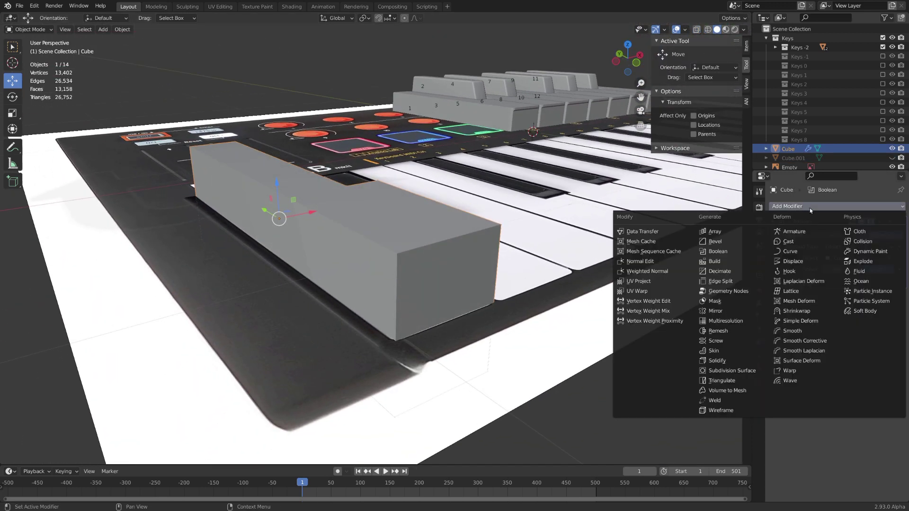
pyautogui.click(730, 242)
pyautogui.scroll(3, 517, 279)
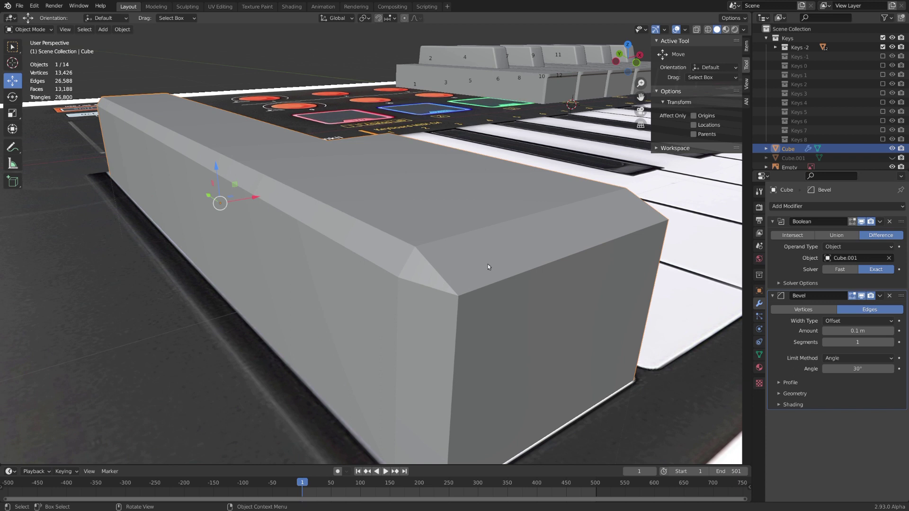
pyautogui.scroll(-2, 488, 265)
pyautogui.hotkey('ctrl', 'a')
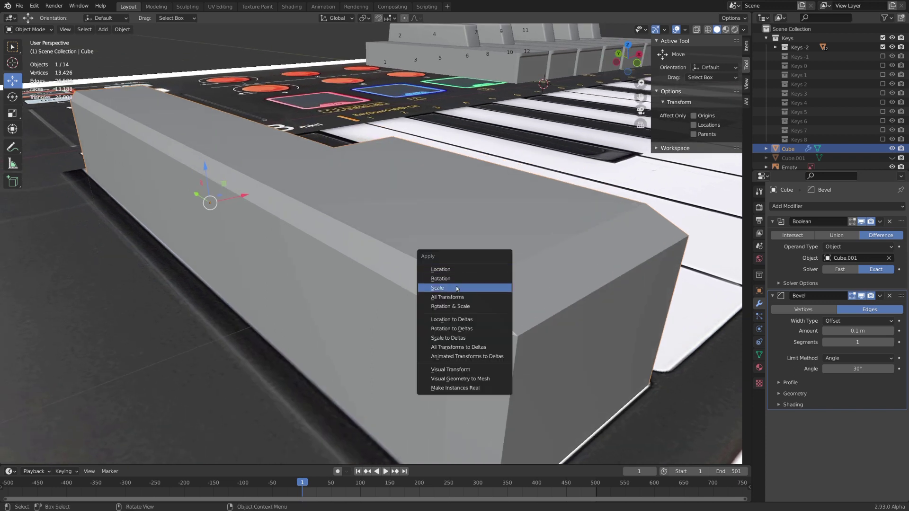
pyautogui.click(456, 286)
pyautogui.moveTo(857, 331); pyautogui.dragTo(890, 339)
pyautogui.rightClick(570, 283)
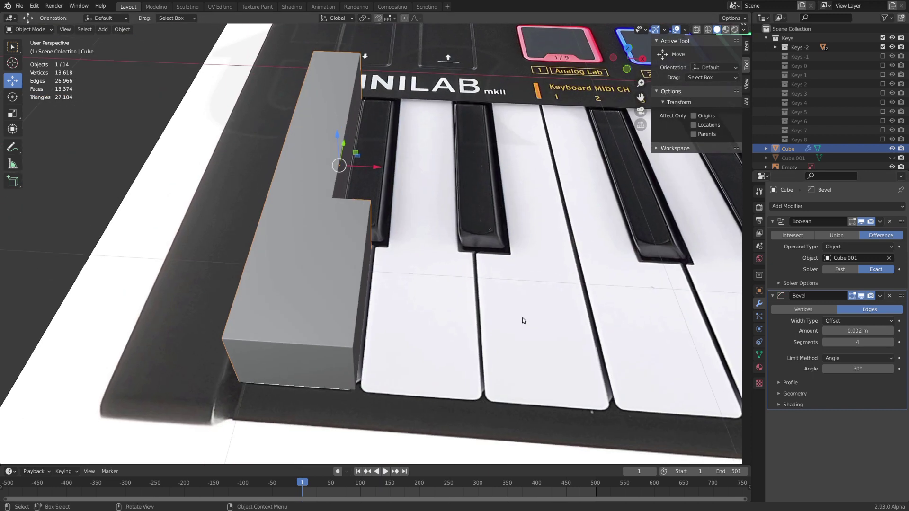
# - Place a second cube near the leftmost black key in top view and scale it down to about 0.33
pyautogui.moveTo(523, 320); pyautogui.dragTo(477, 328, button='middle')
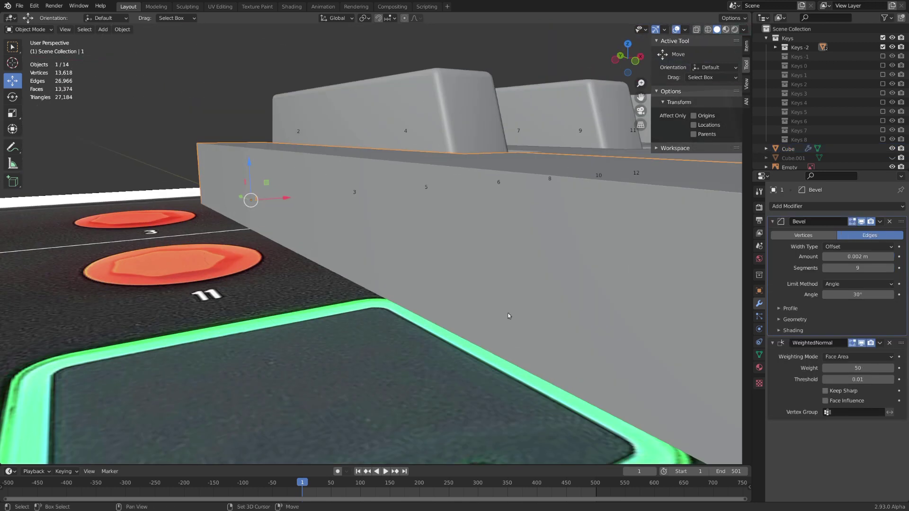
pyautogui.moveTo(351, 294); pyautogui.dragTo(378, 301, button='middle')
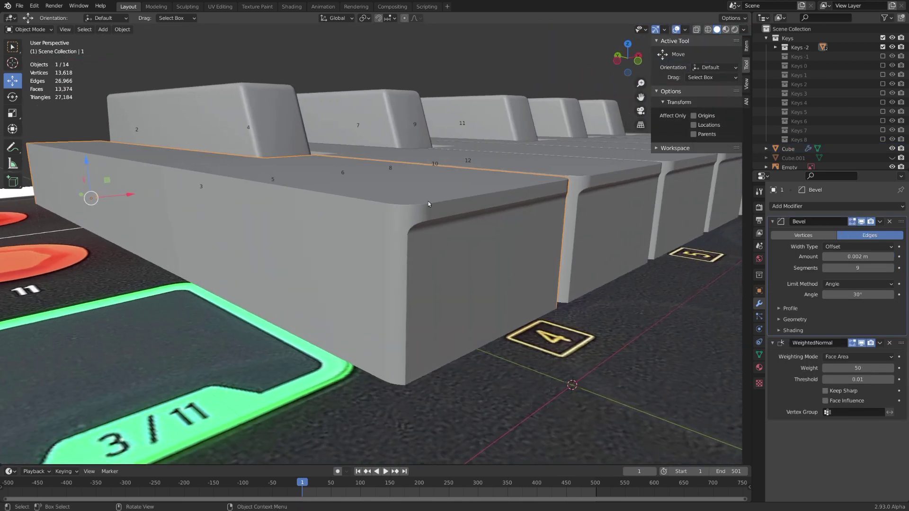
pyautogui.scroll(-6, 539, 183)
pyautogui.moveTo(466, 204); pyautogui.dragTo(345, 264, button='middle')
pyautogui.click(374, 210)
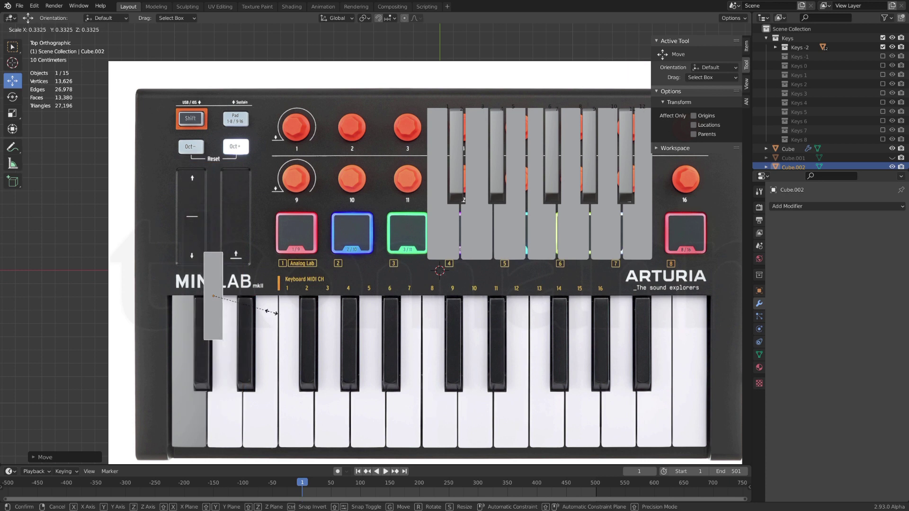
pyautogui.click(272, 313)
# - Flatten the black-key cube along Z to about 0.27 of its height
pyautogui.keyDown('shift'); pyautogui.moveTo(272, 313); pyautogui.dragTo(284, 213, button='middle'); pyautogui.keyUp('shift')
pyautogui.scroll(4, 284, 213)
pyautogui.hotkey('shift', 'z')
pyautogui.press('s')
pyautogui.press('z')
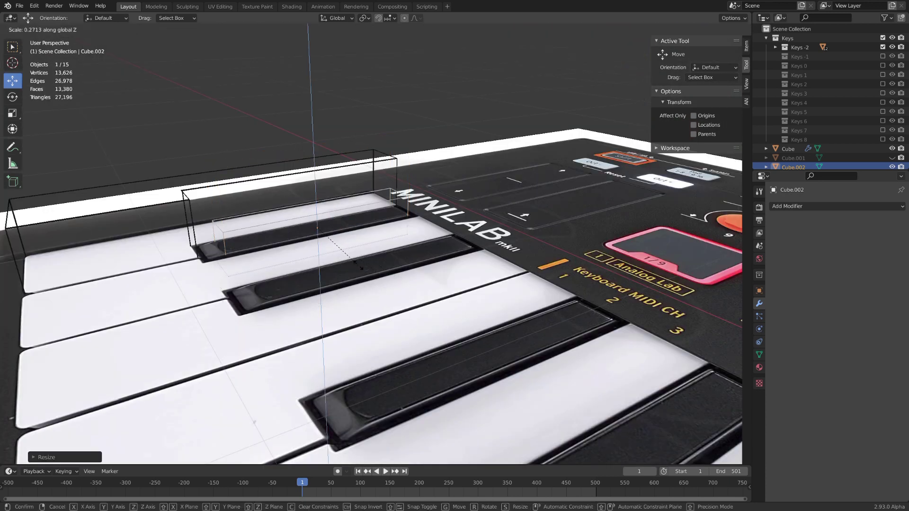
pyautogui.click(361, 268)
# - In Edit Mode, lengthen the black-key block's bottom face to about 1.16 along Y and shift its back vertices along Y
pyautogui.press('Tab')
pyautogui.moveTo(362, 268); pyautogui.dragTo(458, 217, button='middle')
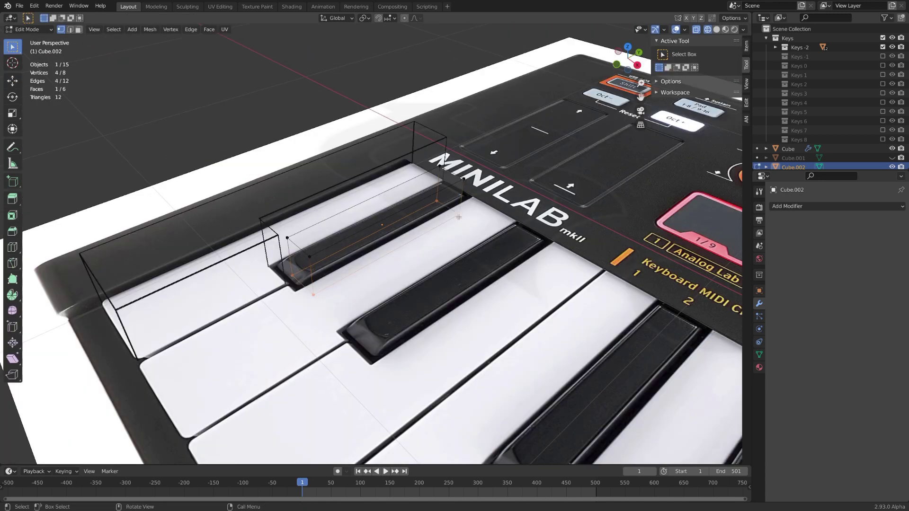
pyautogui.press('KP_7')
pyautogui.press('s')
pyautogui.press('y')
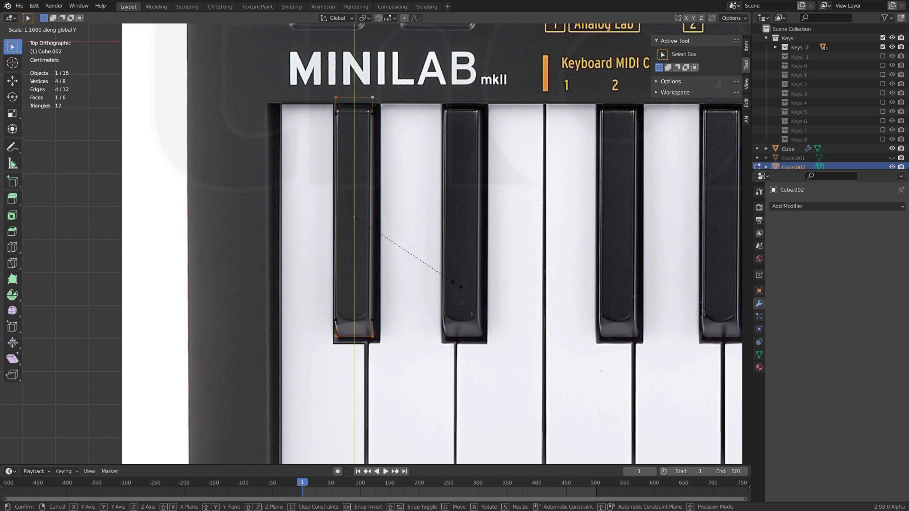
pyautogui.click(459, 286)
pyautogui.moveTo(321, 81); pyautogui.dragTo(407, 102)
pyautogui.press('g')
pyautogui.press('y')
pyautogui.click(424, 124)
# - Extrude the bottom face of the black-key block down by about 0.16 m along Z
pyautogui.moveTo(428, 258); pyautogui.dragTo(346, 185, button='middle')
pyautogui.press('3')
pyautogui.click(407, 220)
pyautogui.moveTo(406, 221); pyautogui.dragTo(426, 219, button='middle')
pyautogui.press('e')
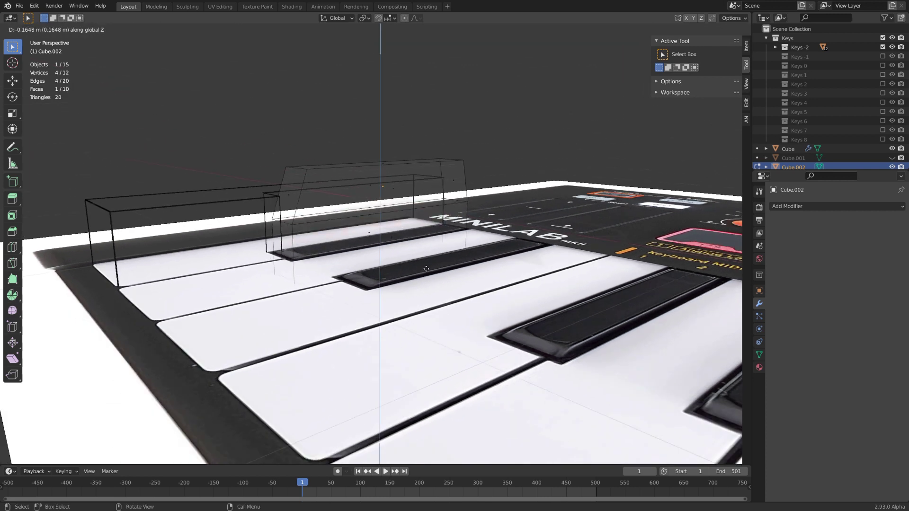
pyautogui.click(425, 266)
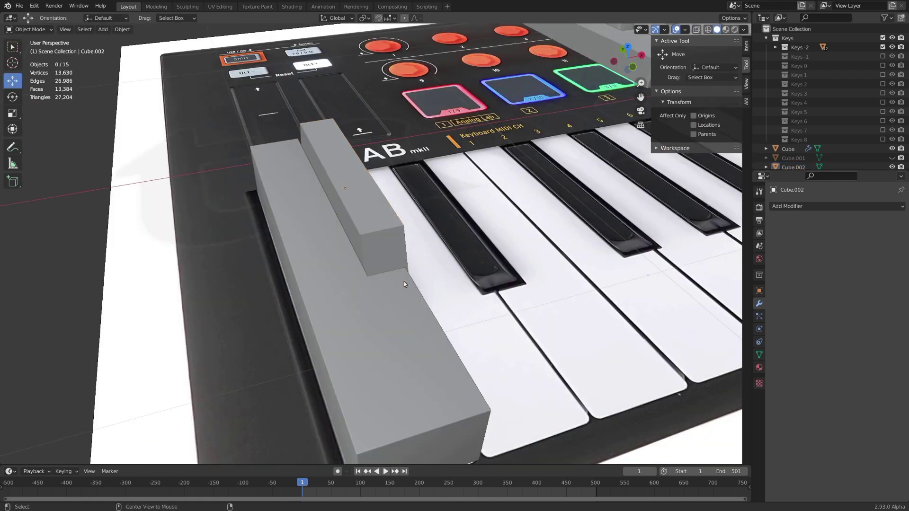
# - Enable all the key collections from Keys -1 to Keys 8 so the full keyboard is shown
pyautogui.moveTo(404, 281); pyautogui.dragTo(378, 273, button='middle')
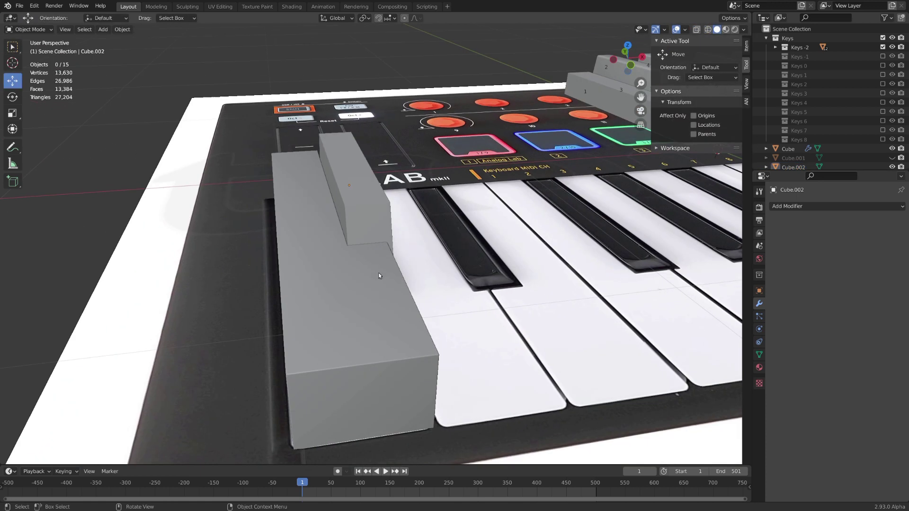
pyautogui.scroll(-10, 377, 272)
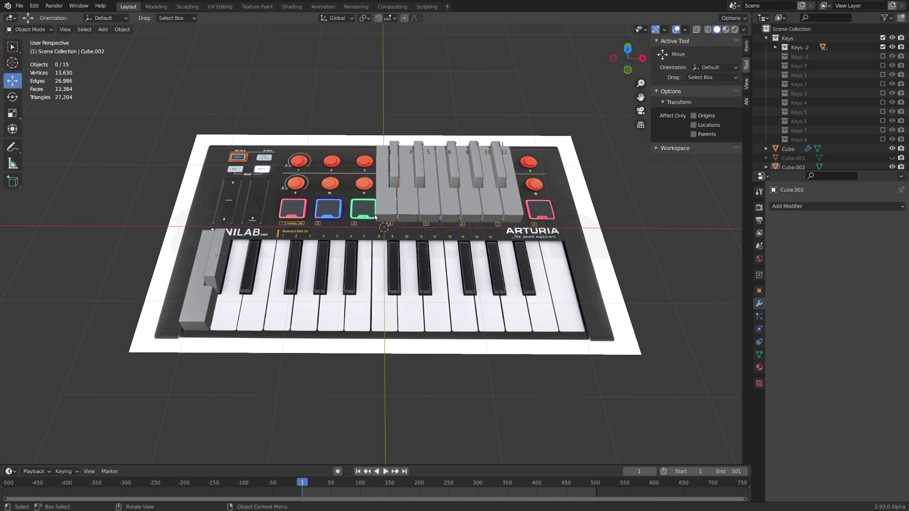
pyautogui.moveTo(455, 171); pyautogui.dragTo(450, 183, button='middle')
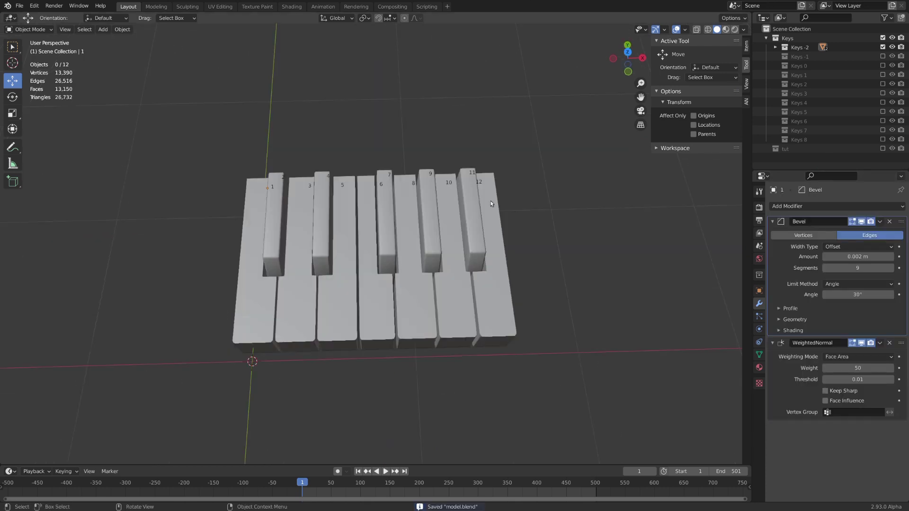
pyautogui.moveTo(488, 215); pyautogui.dragTo(616, 156, button='middle')
pyautogui.moveTo(883, 57); pyautogui.dragTo(882, 140)
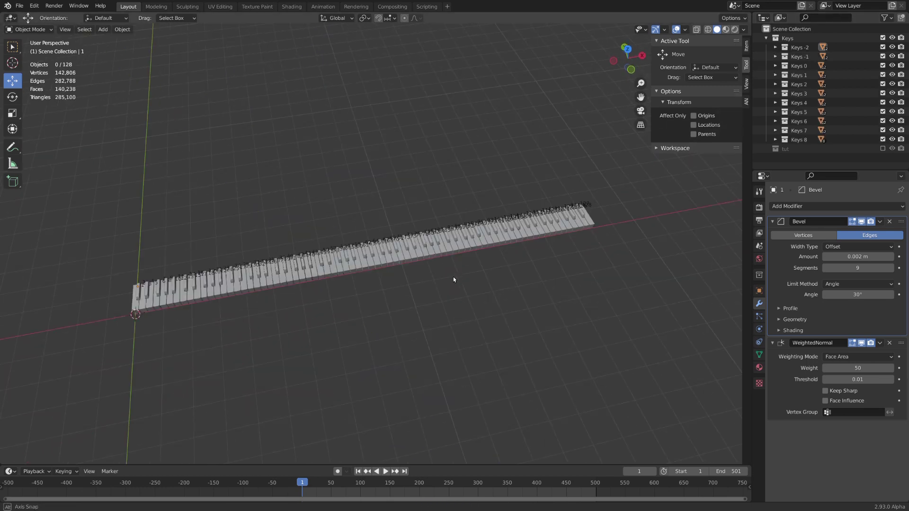
# - Isolate the Keys 8 collection to inspect the highest keys, and undo the isolation
pyautogui.moveTo(453, 276); pyautogui.dragTo(450, 280, button='middle')
pyautogui.moveTo(504, 263); pyautogui.dragTo(500, 272, button='middle')
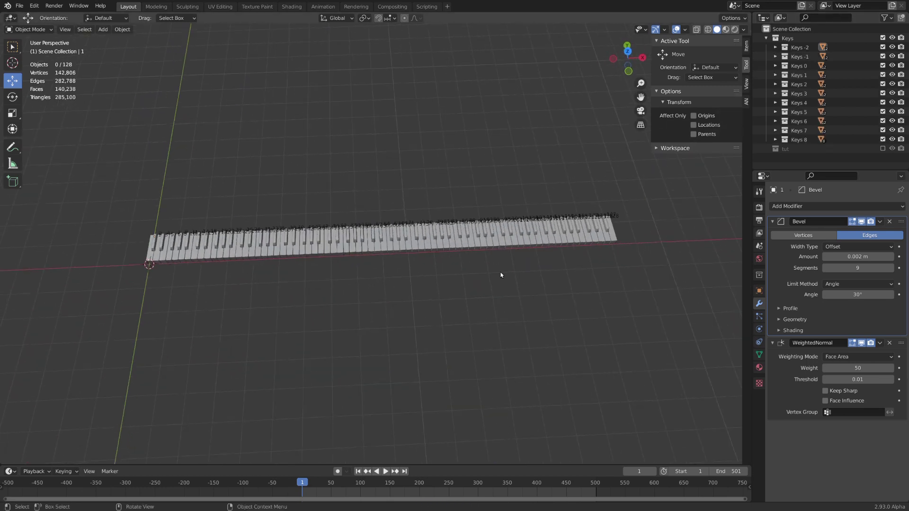
pyautogui.scroll(-1, 566, 187)
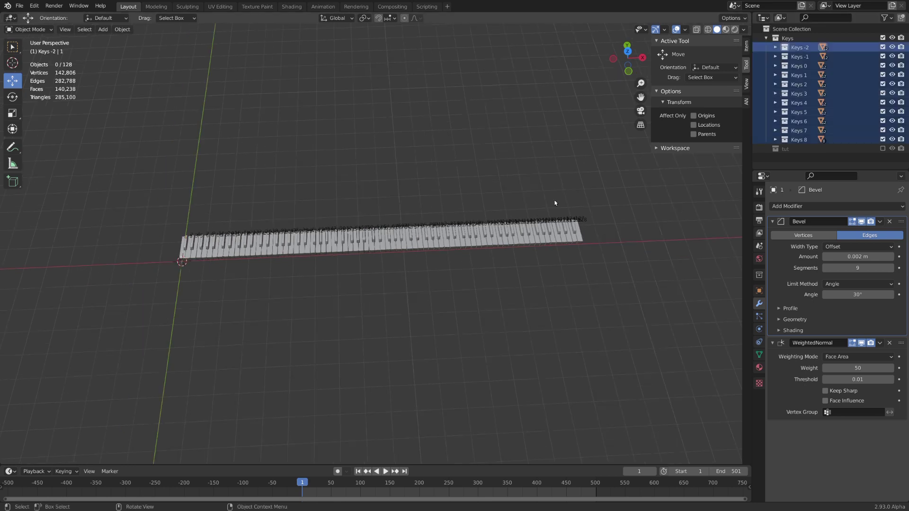
pyautogui.moveTo(555, 202); pyautogui.dragTo(468, 244, button='middle')
pyautogui.scroll(5, 468, 243)
pyautogui.click(798, 141)
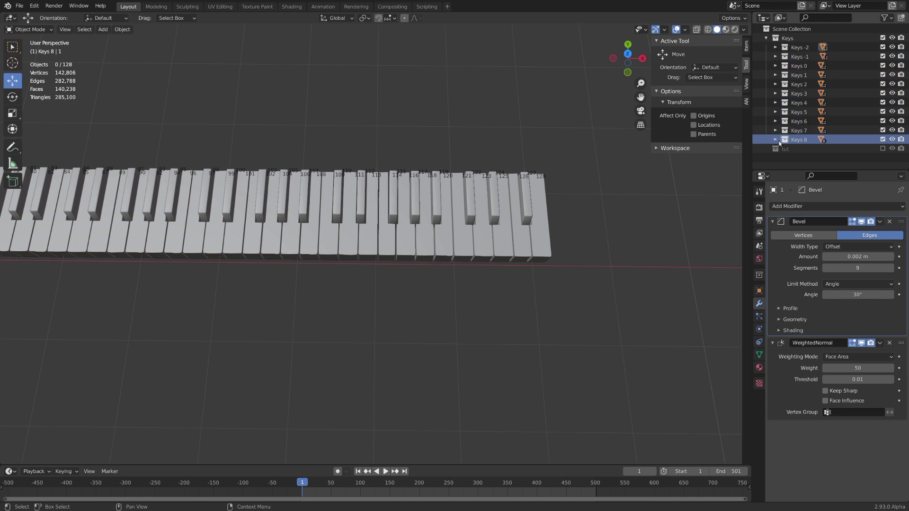
pyautogui.keyDown('ctrl'); pyautogui.click(882, 139); pyautogui.keyUp('ctrl')
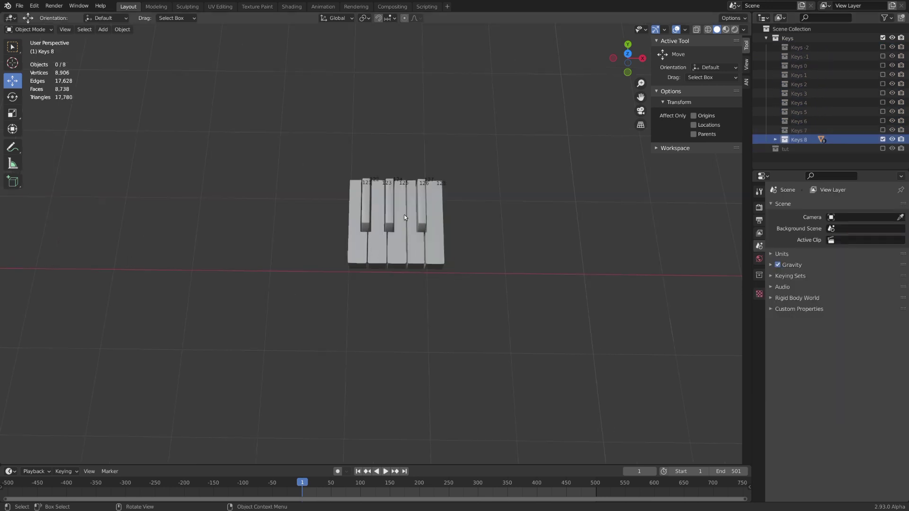
pyautogui.hotkey('ctrl', 'z')
pyautogui.scroll(-5, 444, 234)
pyautogui.keyDown('shift'); pyautogui.moveTo(342, 273); pyautogui.dragTo(500, 245, button='middle'); pyautogui.keyUp('shift')
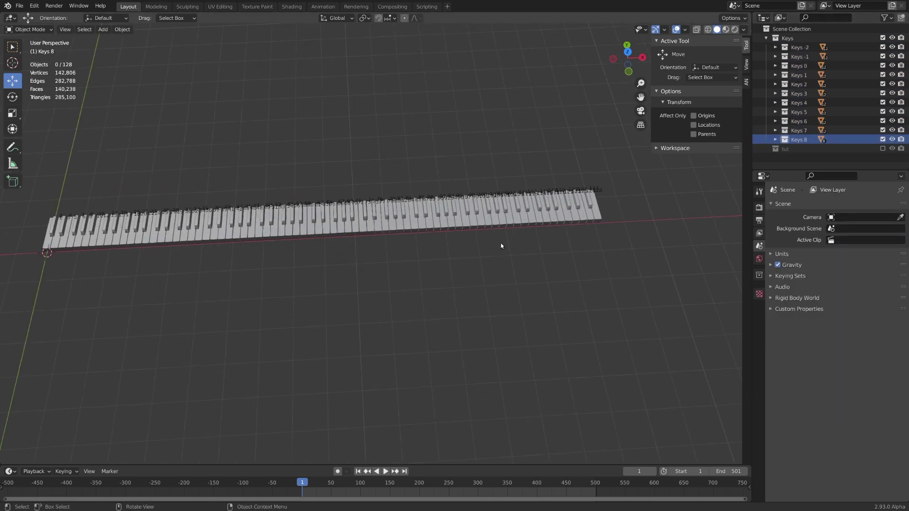
# - Look over the full keyboard model from a few angles and save the file
pyautogui.moveTo(432, 257); pyautogui.dragTo(453, 229, button='middle')
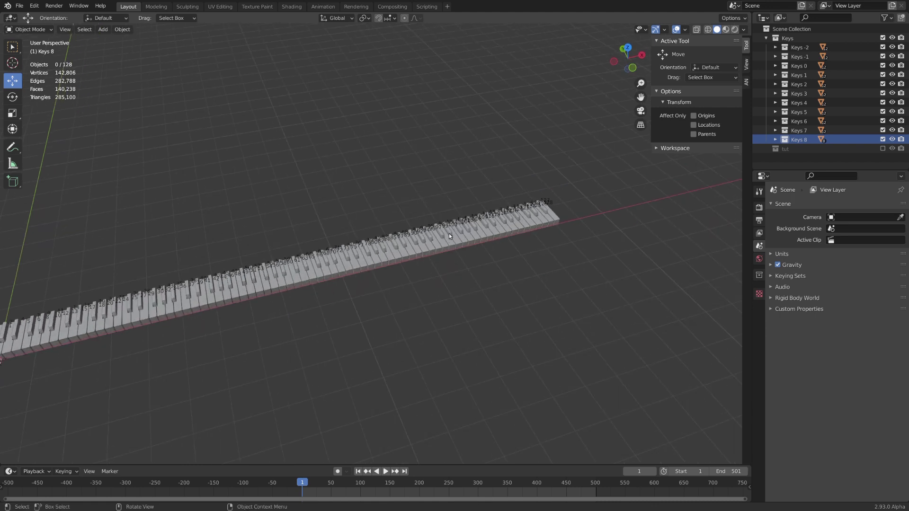
pyautogui.moveTo(345, 290); pyautogui.dragTo(375, 276, button='middle')
pyautogui.hotkey('ctrl', 's')
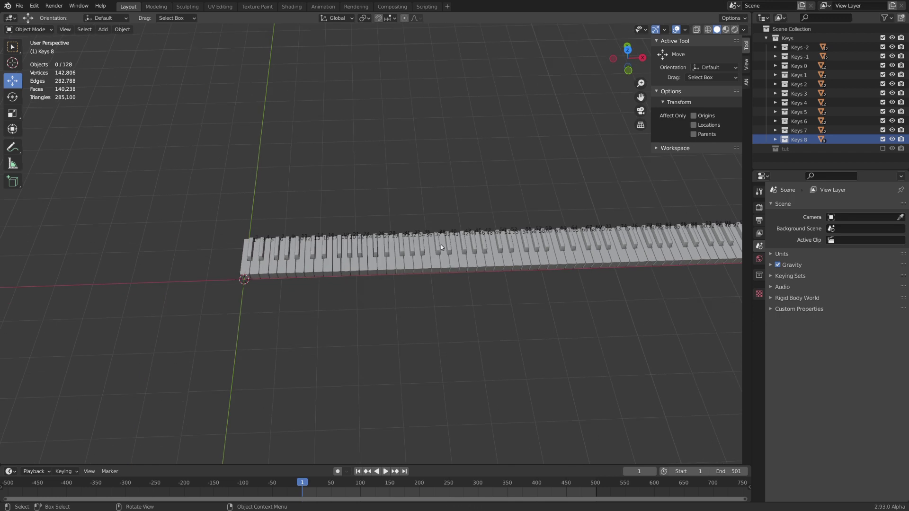
# - Select the first white key and examine the Name option in its Viewport Display object settings
pyautogui.scroll(3, 303, 272)
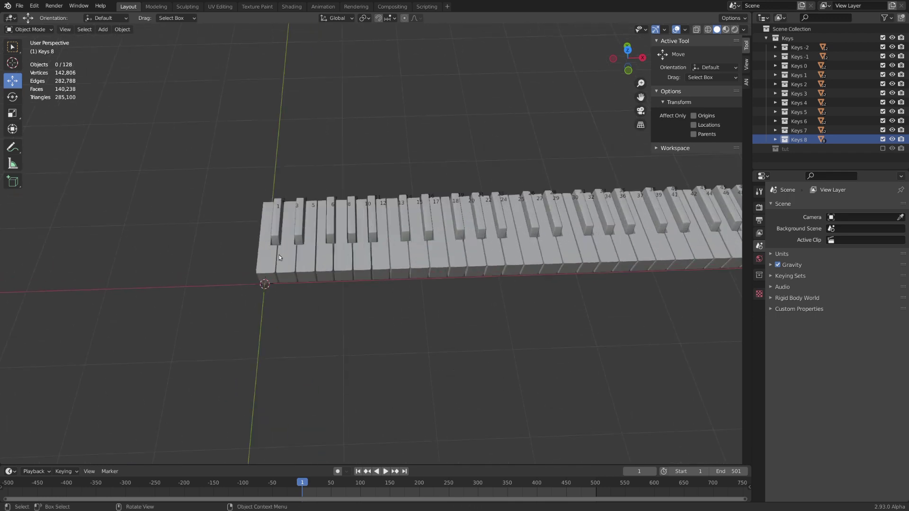
pyautogui.scroll(-4, 279, 255)
pyautogui.keyDown('shift'); pyautogui.moveTo(271, 276); pyautogui.dragTo(410, 243, button='middle'); pyautogui.keyUp('shift')
pyautogui.scroll(4, 374, 258)
pyautogui.click(368, 260)
pyautogui.scroll(2, 342, 252)
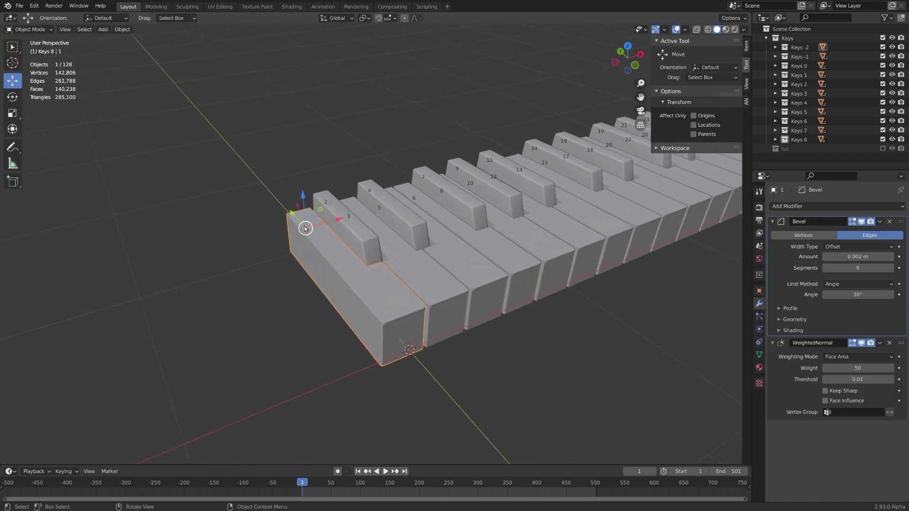
pyautogui.click(759, 291)
pyautogui.scroll(-4, 799, 382)
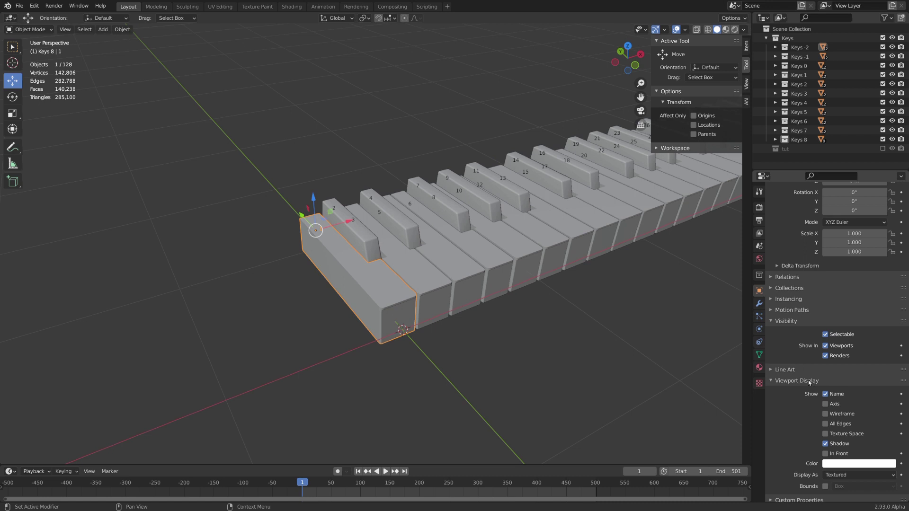
pyautogui.click(831, 397)
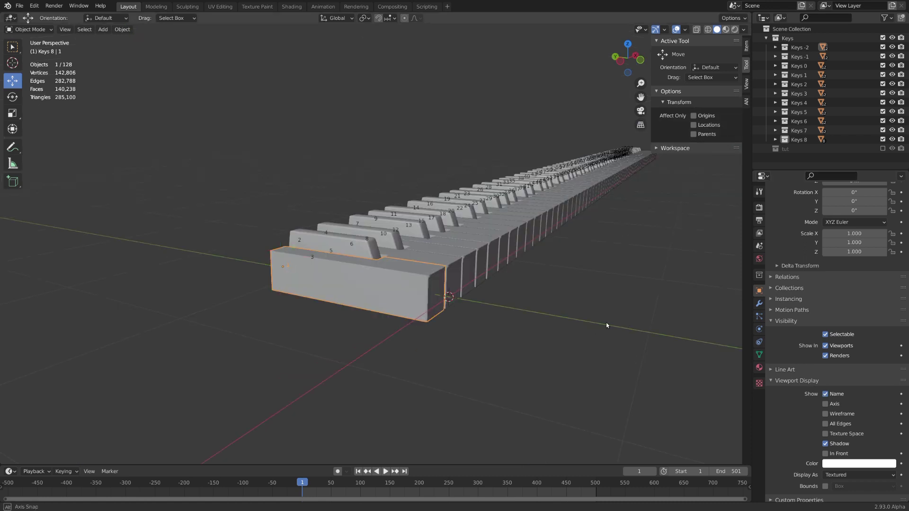
# - Select all the keys and switch their viewport Name display off and on again
pyautogui.moveTo(606, 324); pyautogui.dragTo(626, 333, button='middle')
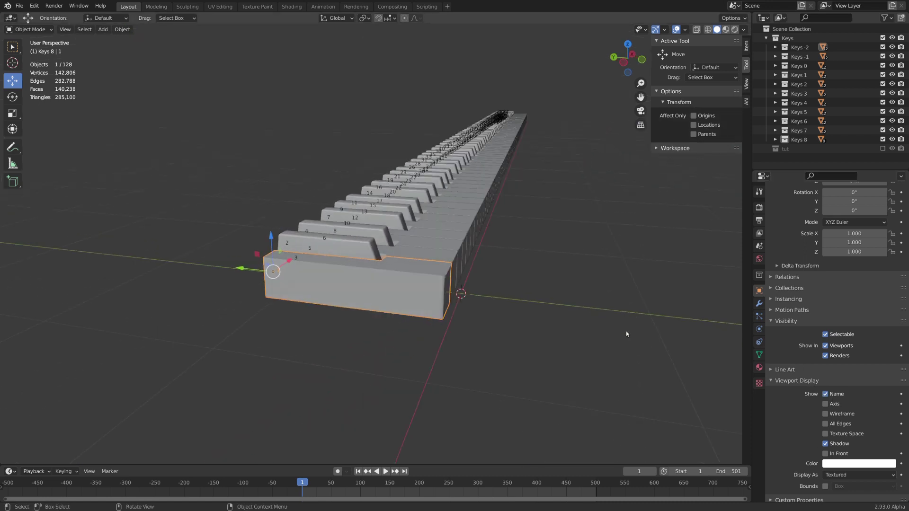
pyautogui.moveTo(516, 314); pyautogui.dragTo(515, 314, button='middle')
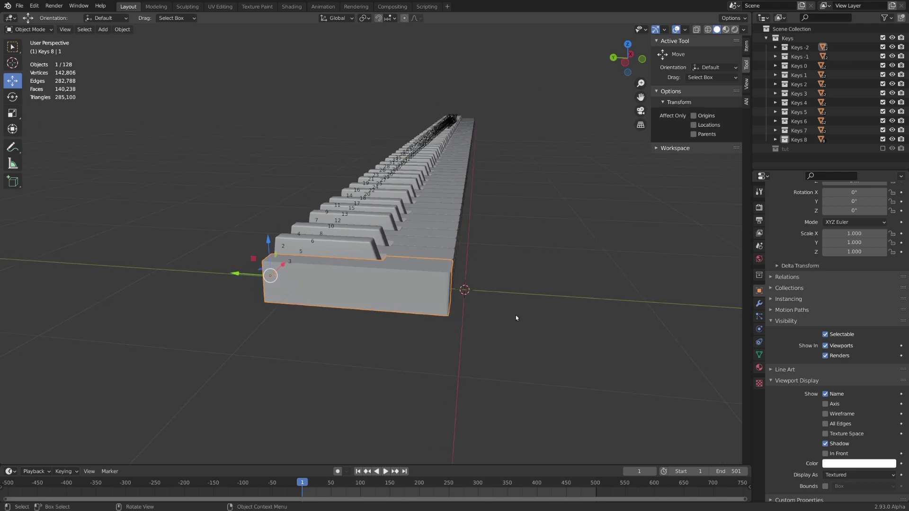
pyautogui.moveTo(643, 369); pyautogui.dragTo(263, 55)
pyautogui.moveTo(587, 272); pyautogui.dragTo(576, 276, button='middle')
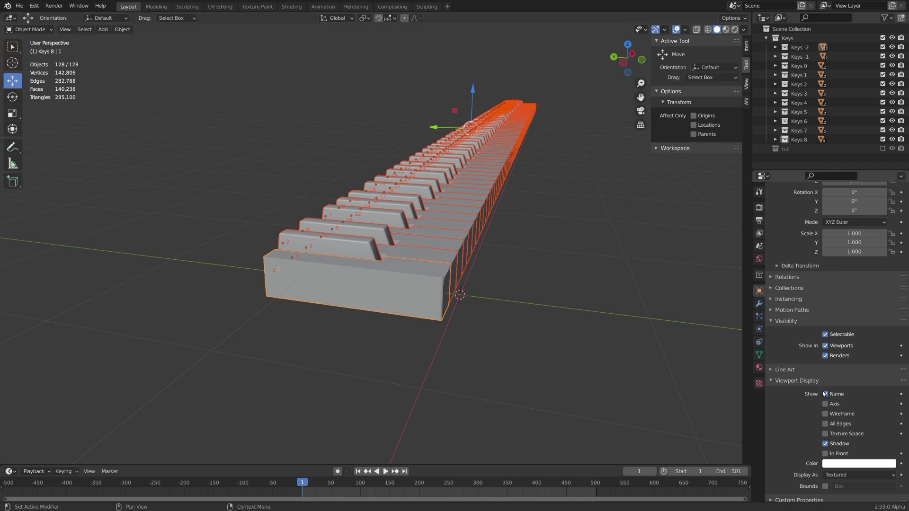
pyautogui.rightClick(827, 397)
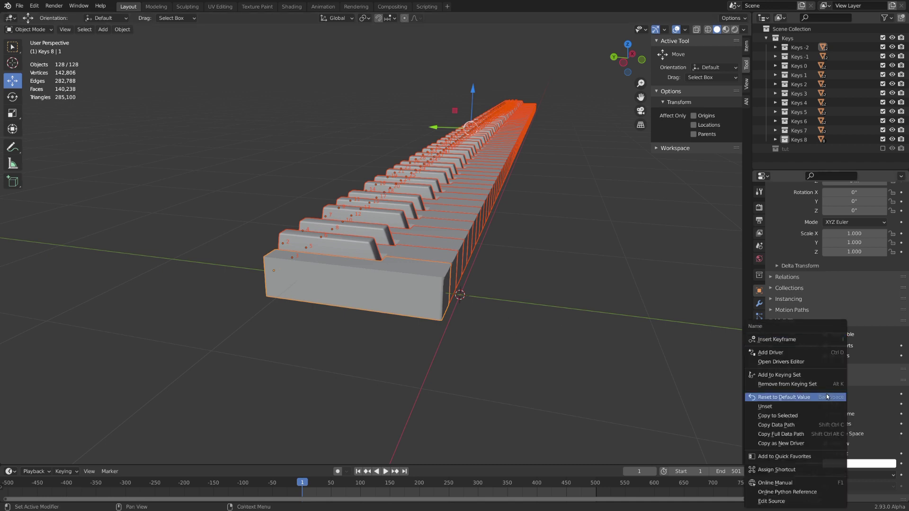
pyautogui.click(805, 400)
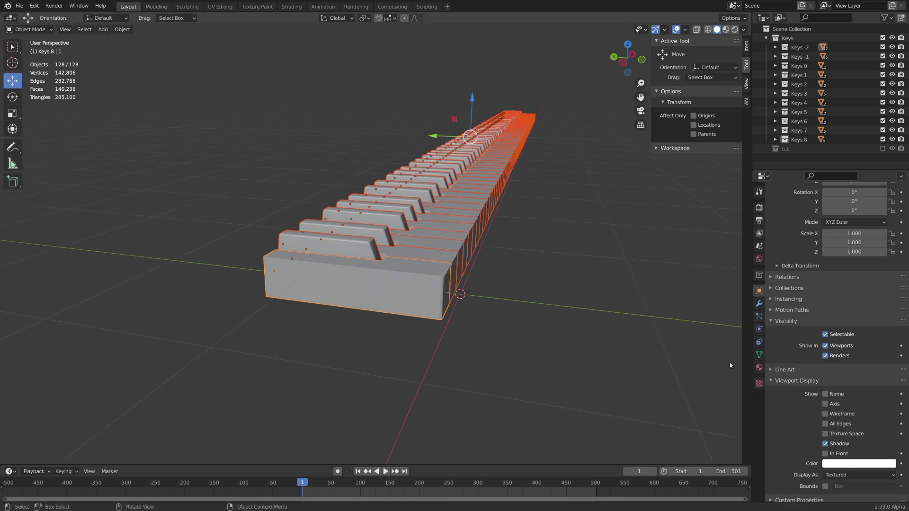
pyautogui.click(826, 395)
pyautogui.moveTo(541, 343); pyautogui.dragTo(501, 315, button='middle')
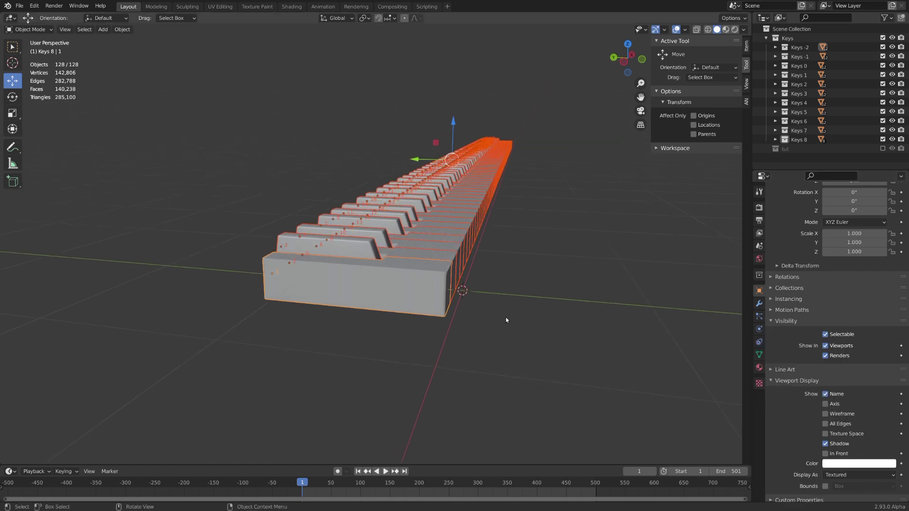
# - Deselect all the keys and save the file
pyautogui.click(376, 323)
pyautogui.moveTo(376, 323); pyautogui.dragTo(340, 316, button='middle')
pyautogui.hotkey('ctrl', 's')
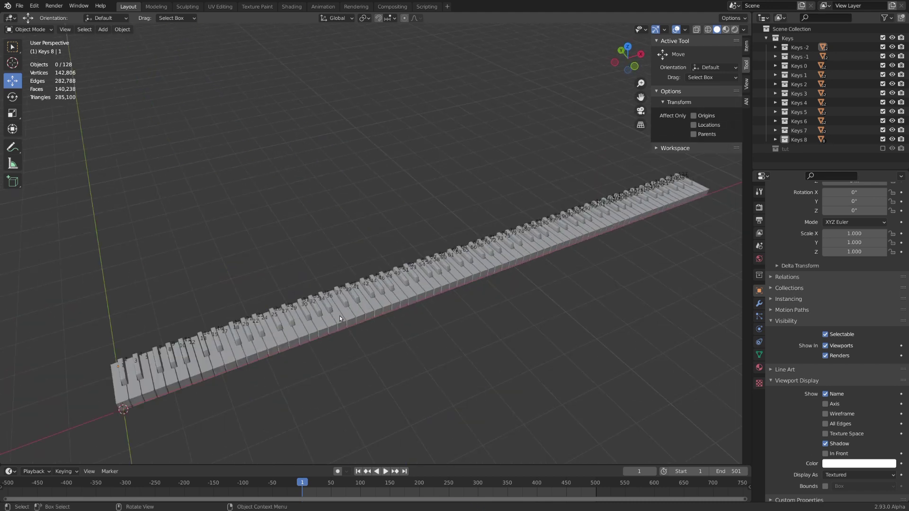
pyautogui.moveTo(339, 316); pyautogui.dragTo(245, 346, button='middle')
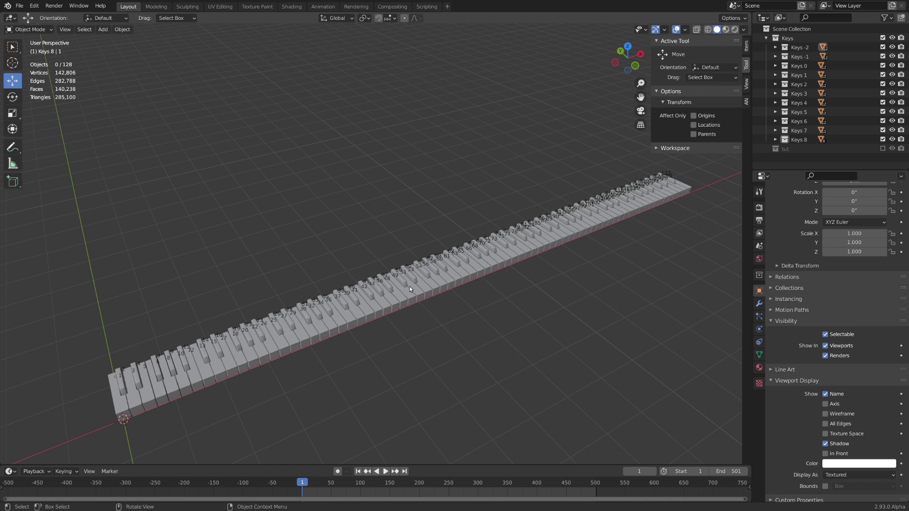
pyautogui.moveTo(501, 311); pyautogui.dragTo(478, 293, button='middle')
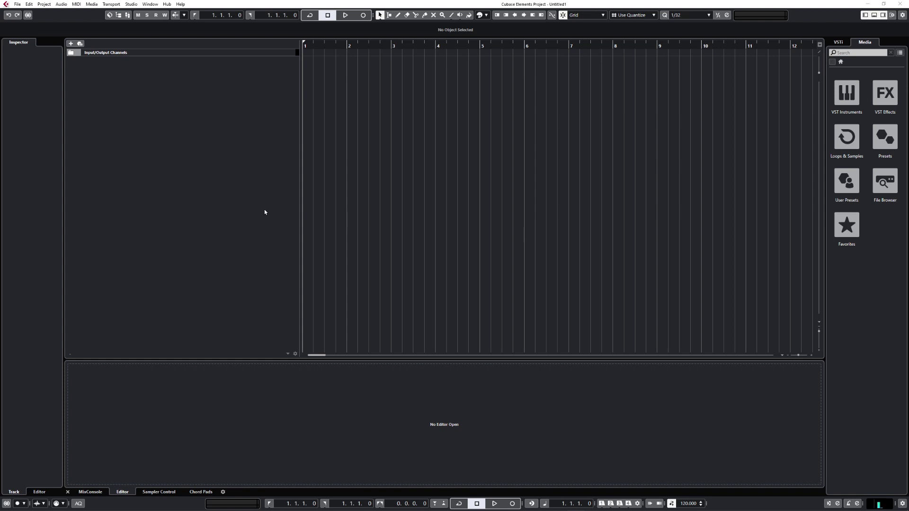
# - Switch to Cubase and add one MIDI track to the empty project
pyautogui.click(258, 211)
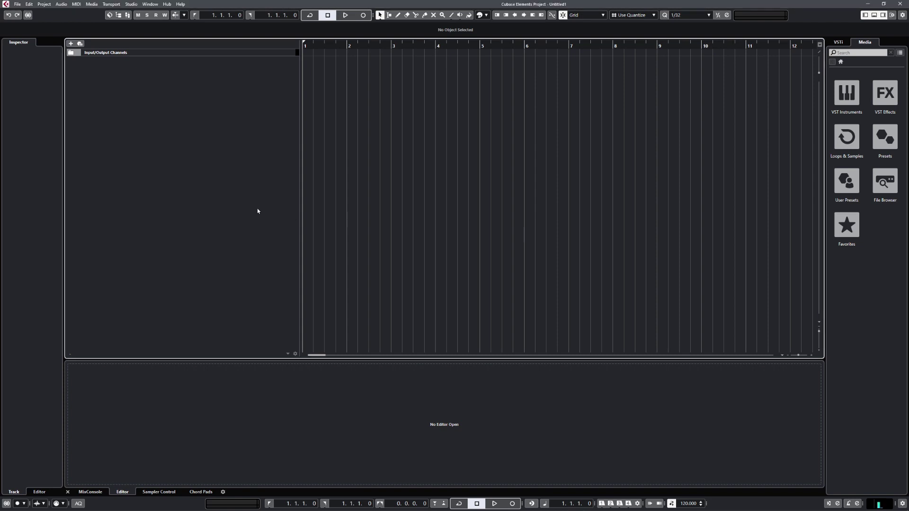
pyautogui.rightClick(192, 135)
pyautogui.click(228, 153)
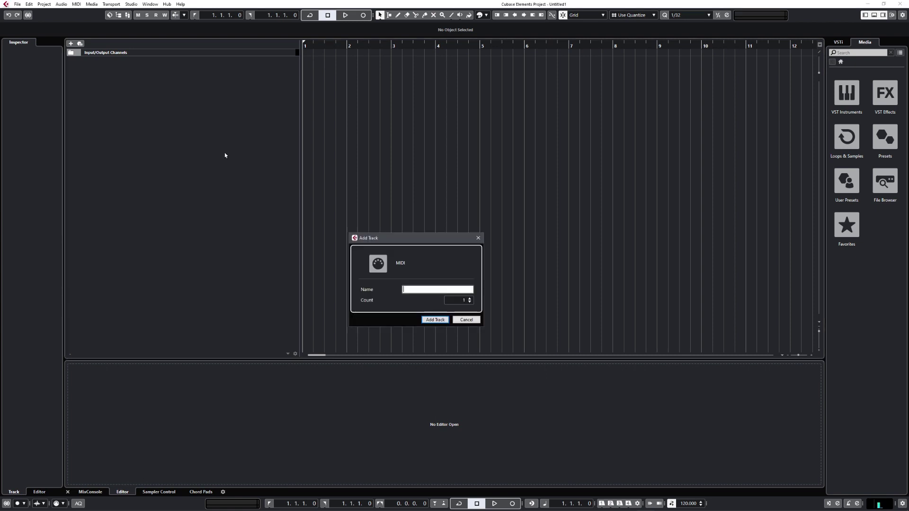
pyautogui.click(435, 320)
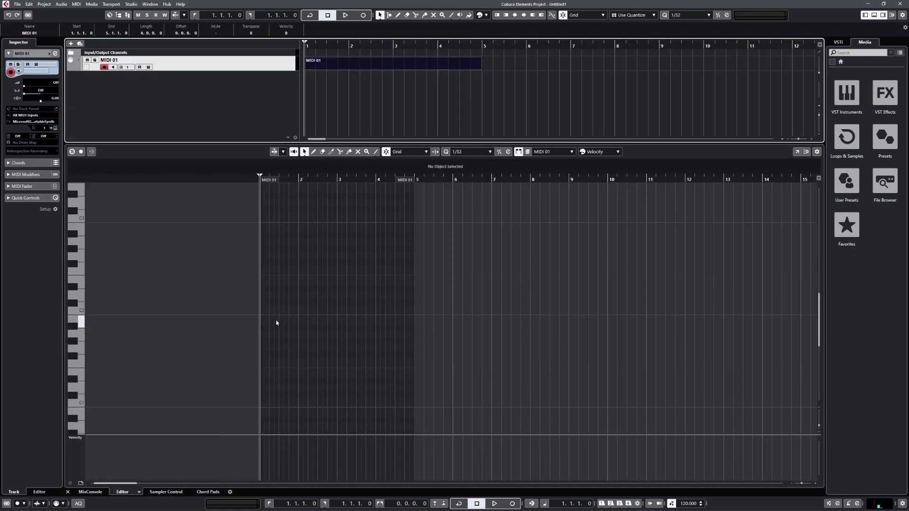
# - Draw six ascending notes, G4, A4, B4, D5, E5 and G5, across the four-bar MIDI 01 part
pyautogui.scroll(-5, 276, 323)
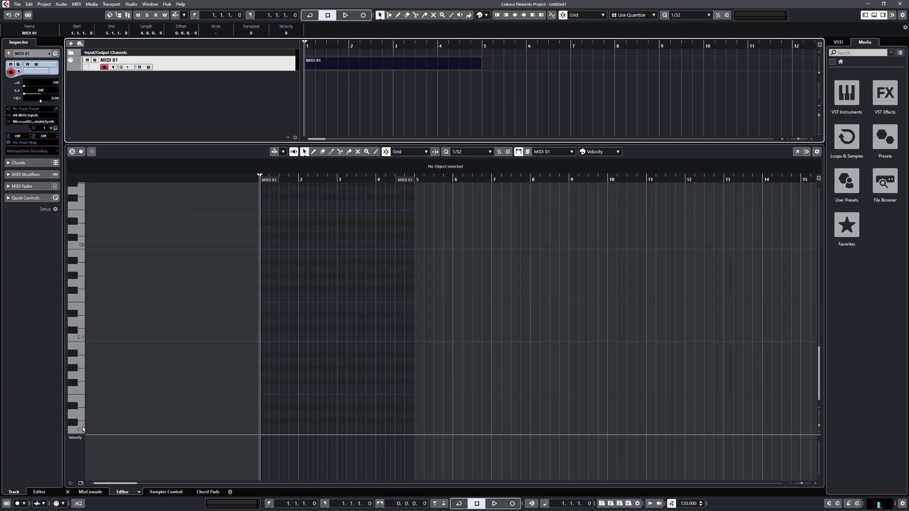
pyautogui.scroll(15, 217, 369)
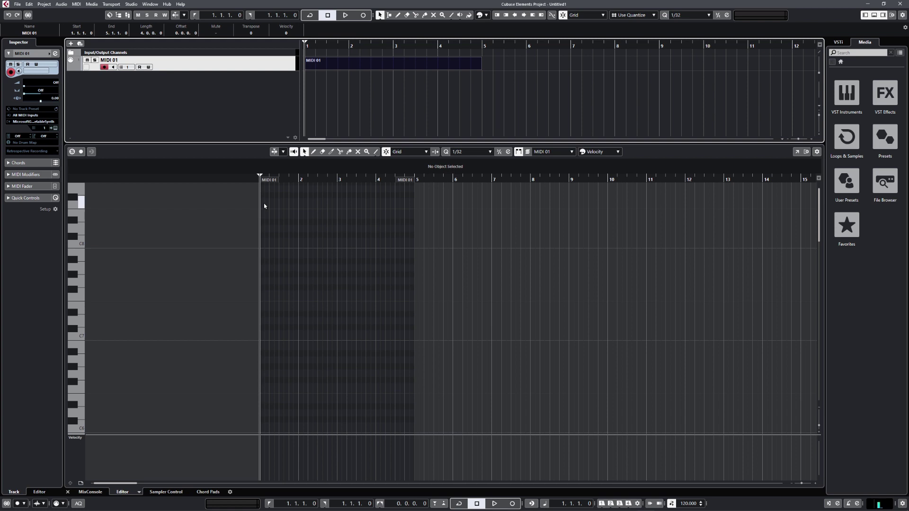
pyautogui.scroll(-5, 286, 195)
pyautogui.keyDown('alt'); pyautogui.moveTo(261, 308); pyautogui.dragTo(294, 308); pyautogui.keyUp('alt')
pyautogui.moveTo(290, 295)
pyautogui.keyDown('alt'); pyautogui.mouseDown()
pyautogui.moveTo(352, 282)
pyautogui.moveTo(408, 242)
pyautogui.mouseUp(); pyautogui.keyUp('alt')
pyautogui.moveTo(392, 215); pyautogui.dragTo(414, 216)
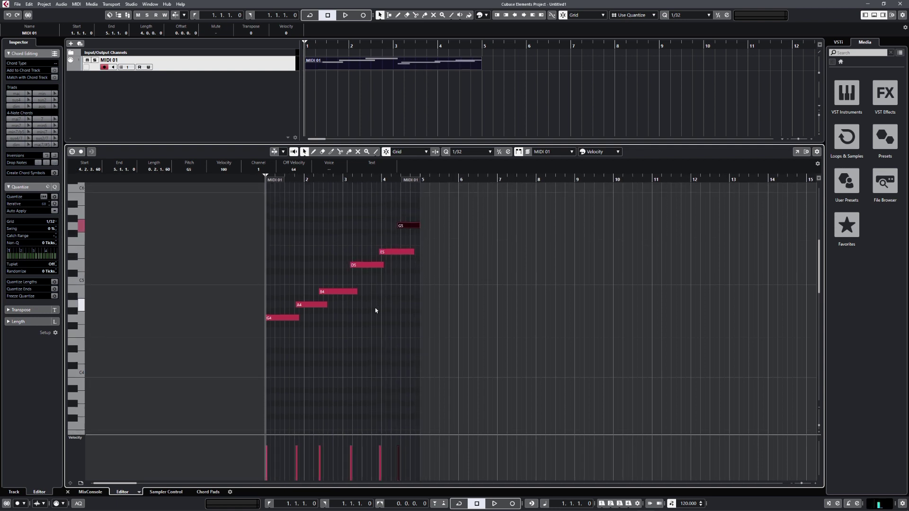
pyautogui.moveTo(377, 310); pyautogui.dragTo(380, 311, button='middle')
pyautogui.keyDown('ctrl'); pyautogui.scroll(3, 379, 312); pyautogui.keyUp('ctrl')
# - Set the locators around the MIDI 01 part from bar 1 to bar 5 and bring up the MIDI file export dialog
pyautogui.moveTo(307, 42); pyautogui.dragTo(483, 43)
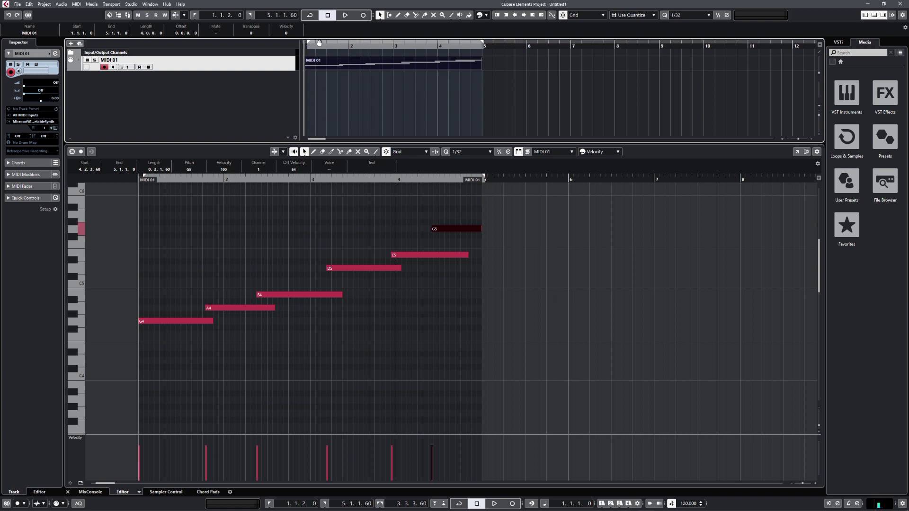
pyautogui.press('p')
pyautogui.click(17, 4)
pyautogui.moveTo(51, 99)
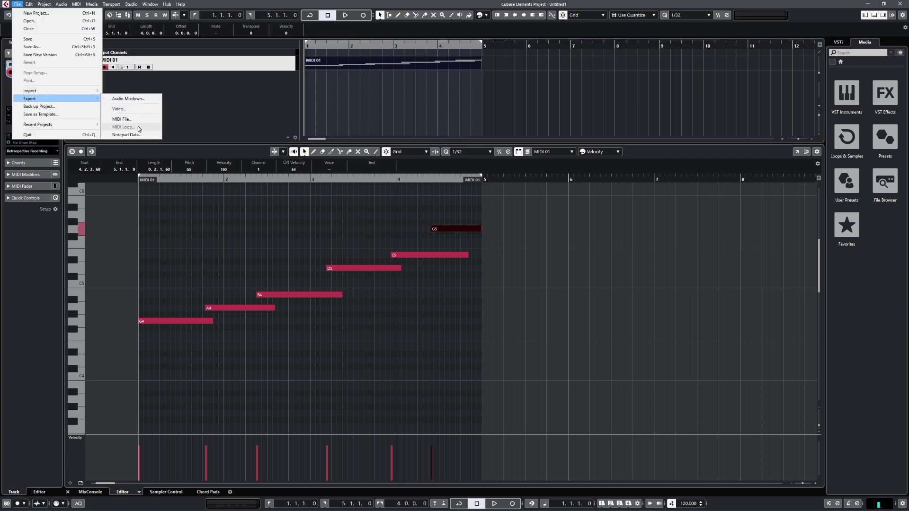
pyautogui.click(124, 120)
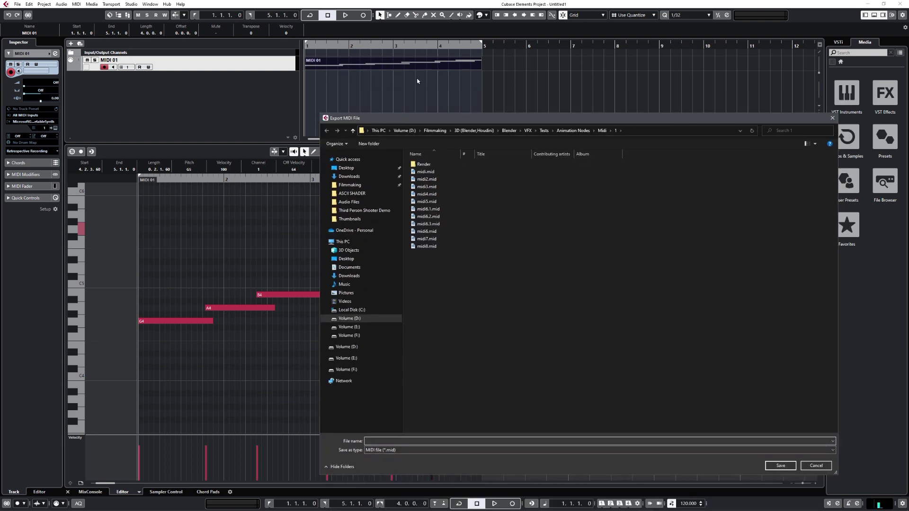
pyautogui.moveTo(433, 121); pyautogui.dragTo(422, 81)
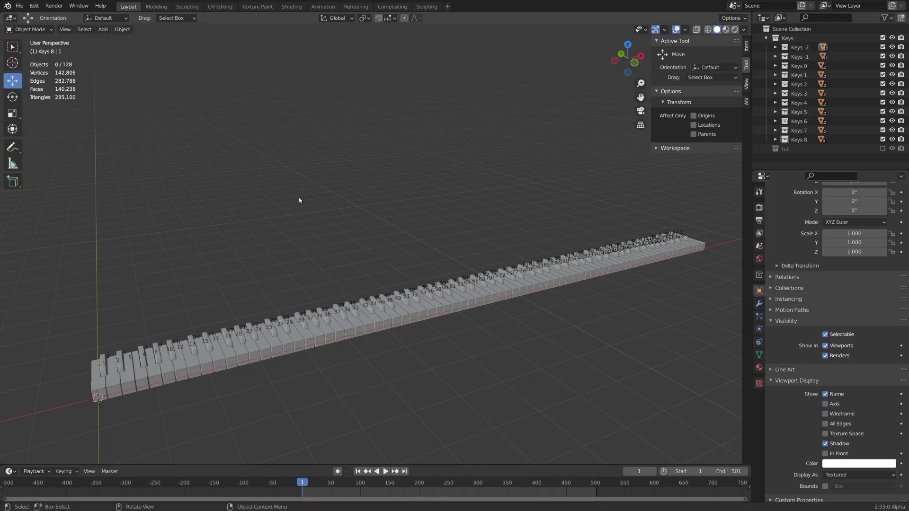
# - Switch to Blender, split the viewport into an Animation Nodes editor with a new node tree, check its Auto Execution settings and hide the sidebar
pyautogui.moveTo(299, 201); pyautogui.dragTo(298, 203, button='middle')
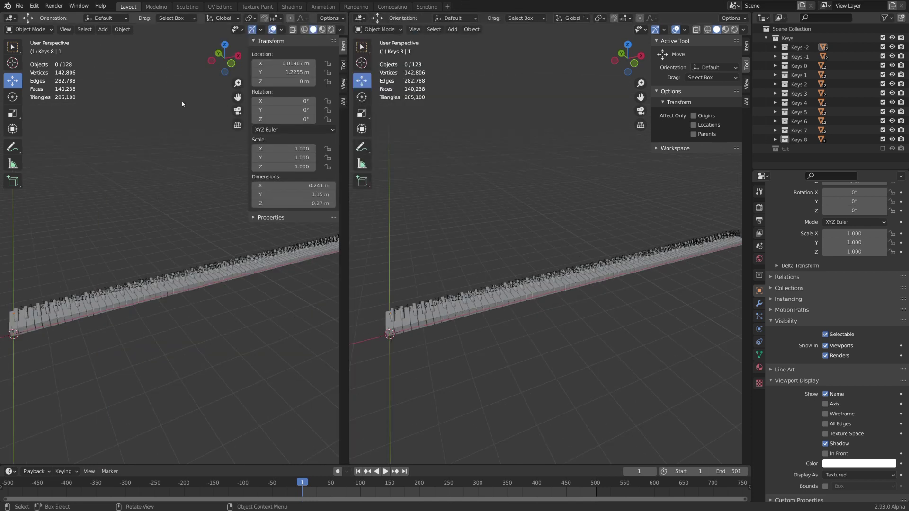
pyautogui.click(11, 18)
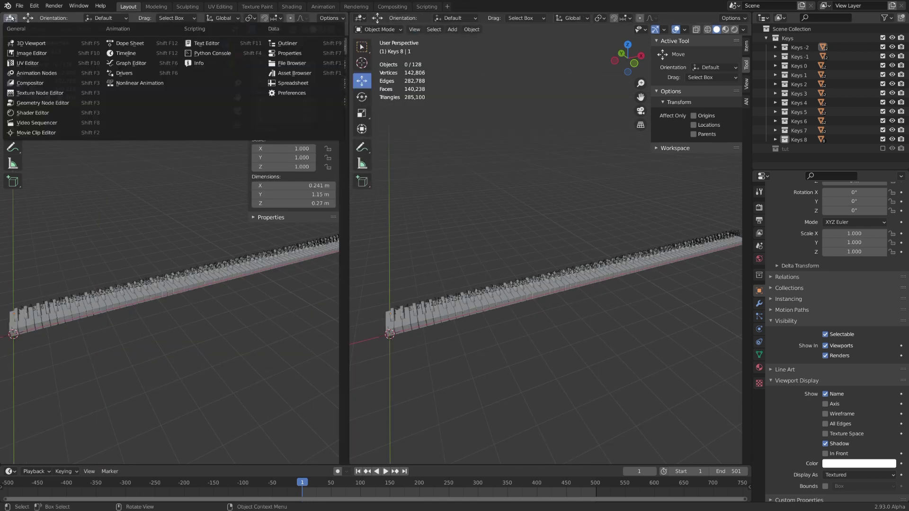
pyautogui.click(68, 74)
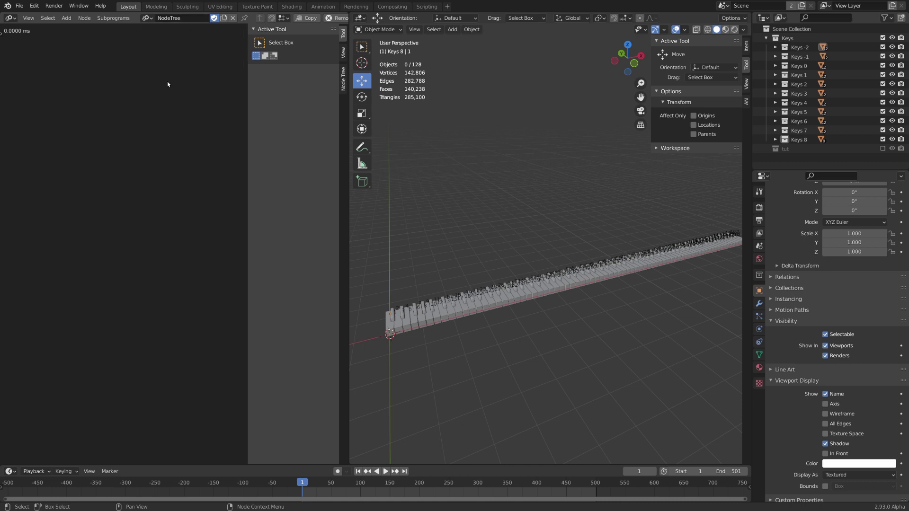
pyautogui.click(343, 78)
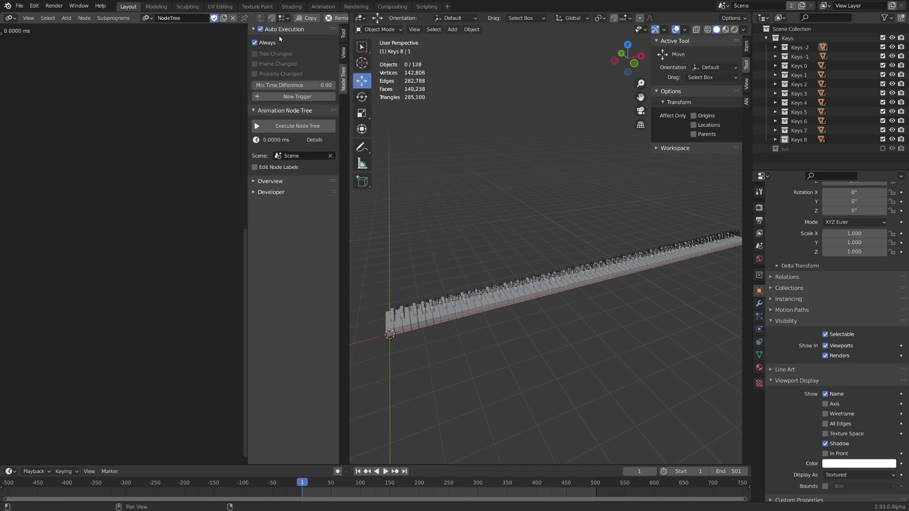
pyautogui.press('n')
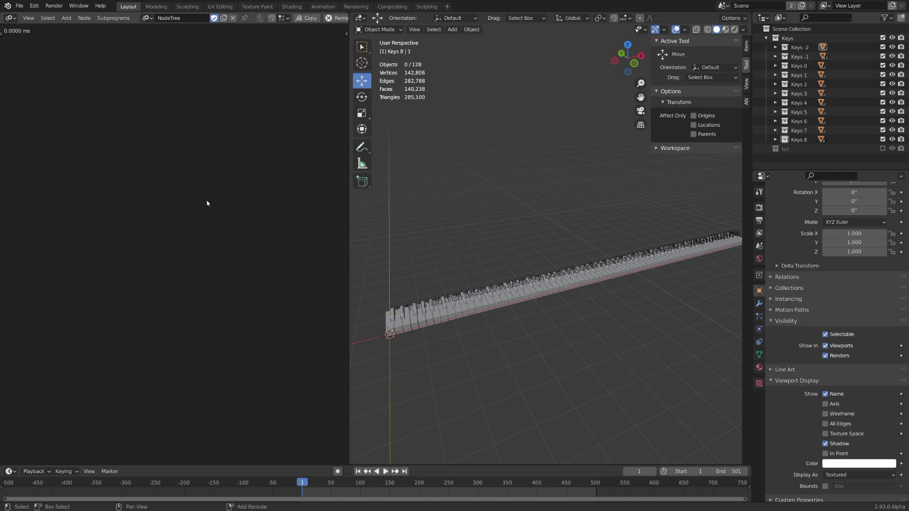
# - Add a Read MIDI File node to the empty node tree
pyautogui.hotkey('shift', 'a')
pyautogui.press('Escape')
pyautogui.hotkey('ctrl', 'a')
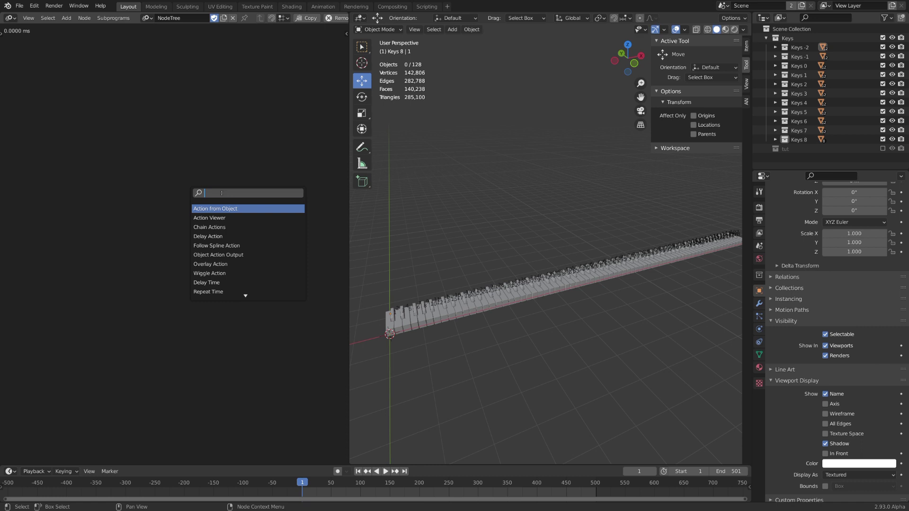
pyautogui.write('read')
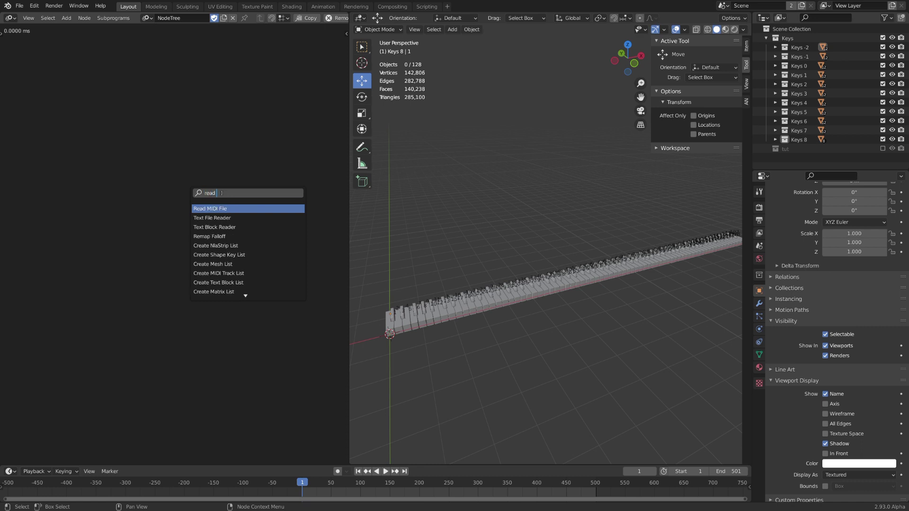
pyautogui.press('Return')
pyautogui.click(185, 223)
# - Load midi.mid as the file path of the Read MIDI File node
pyautogui.click(181, 222)
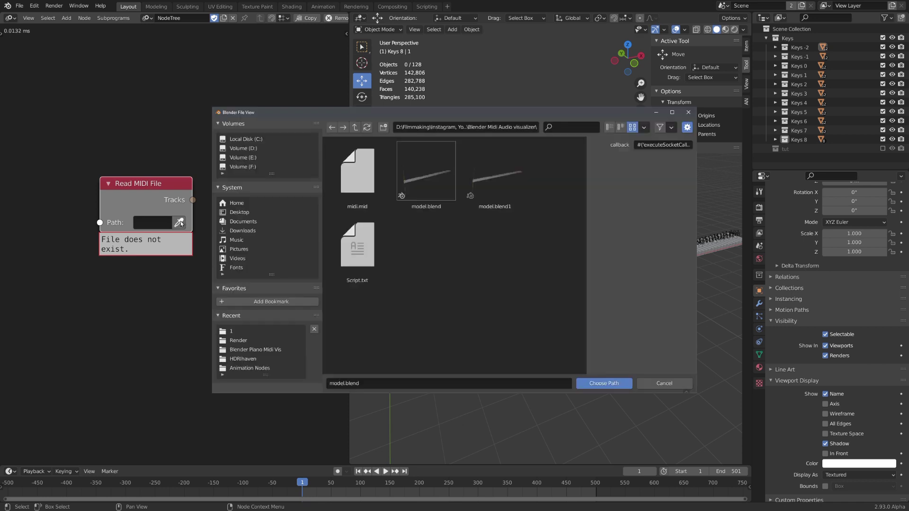
pyautogui.click(363, 176)
pyautogui.click(593, 382)
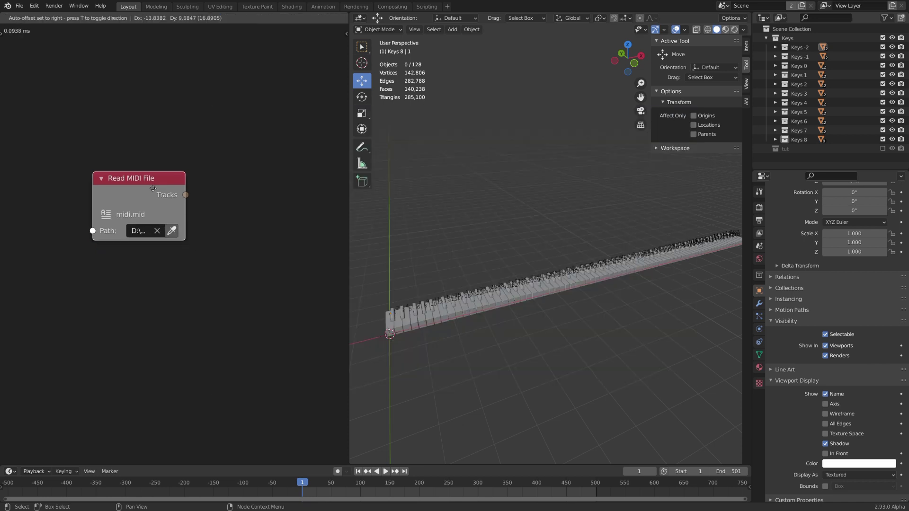
# - Reposition the Read MIDI File node near the upper start of the node tree and widen the node editor area
pyautogui.moveTo(143, 171); pyautogui.dragTo(196, 151)
pyautogui.moveTo(142, 171); pyautogui.dragTo(176, 155)
pyautogui.moveTo(347, 207); pyautogui.dragTo(476, 206)
pyautogui.moveTo(141, 156); pyautogui.dragTo(141, 152)
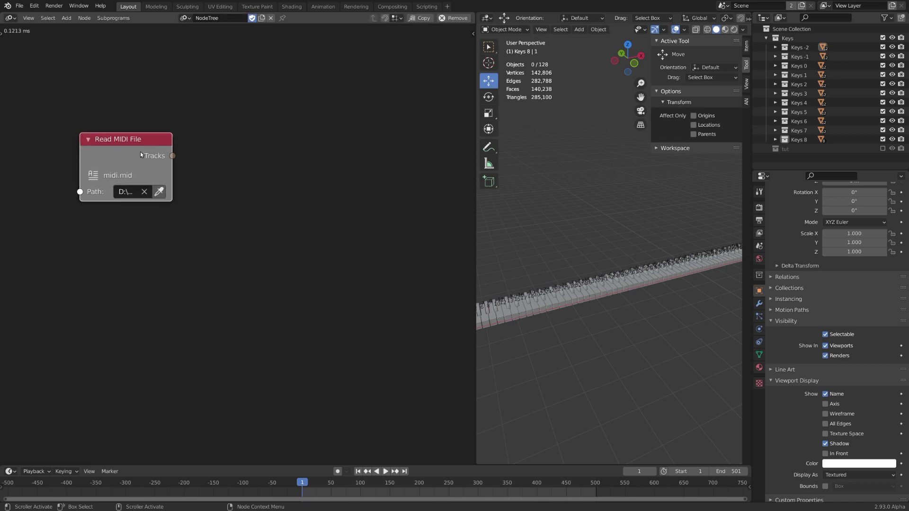
# - Inspect the Tracks output of the Read MIDI File node with a widened temporary Viewer node and delete the Viewer
pyautogui.press('w')
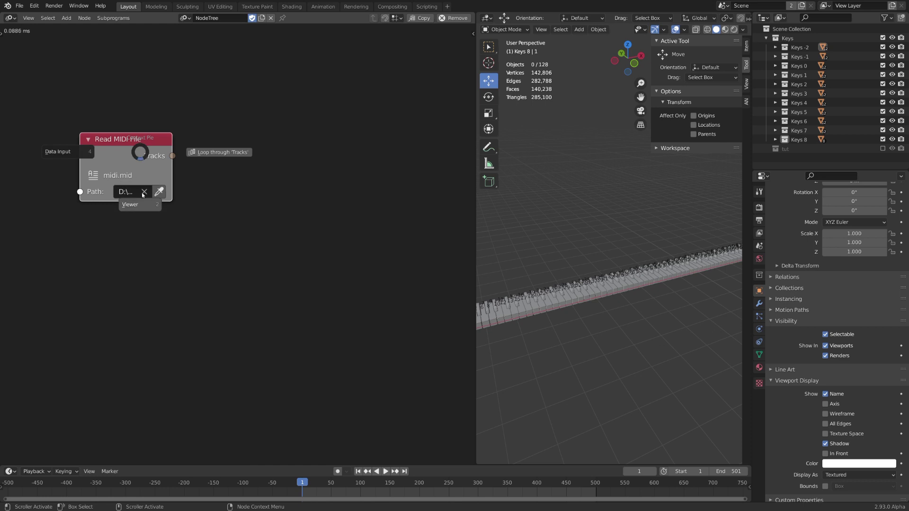
pyautogui.click(141, 203)
pyautogui.click(218, 159)
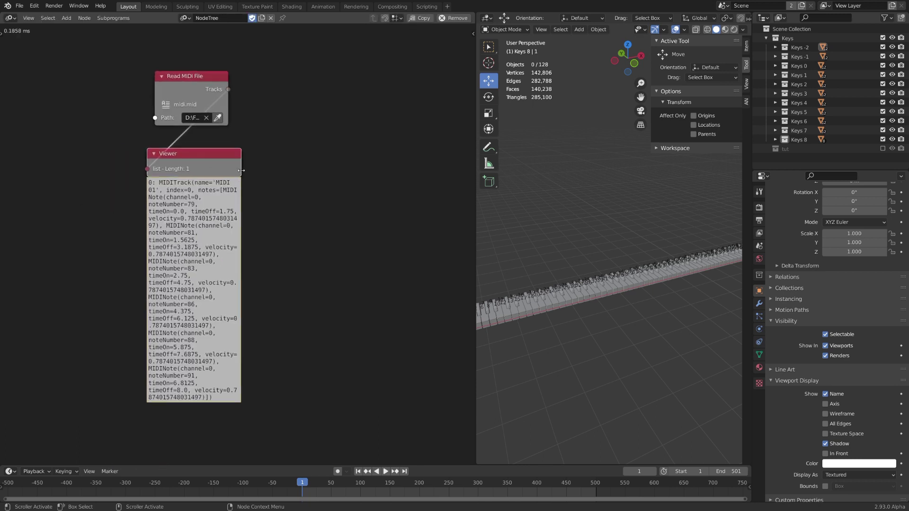
pyautogui.moveTo(241, 170); pyautogui.dragTo(347, 176)
pyautogui.moveTo(207, 165); pyautogui.dragTo(193, 169)
pyautogui.press('x')
# - Add a Get List Element node beside Read MIDI File and connect Tracks to its List input
pyautogui.moveTo(241, 146); pyautogui.dragTo(204, 214, button='middle')
pyautogui.hotkey('ctrl', 'a')
pyautogui.write('get')
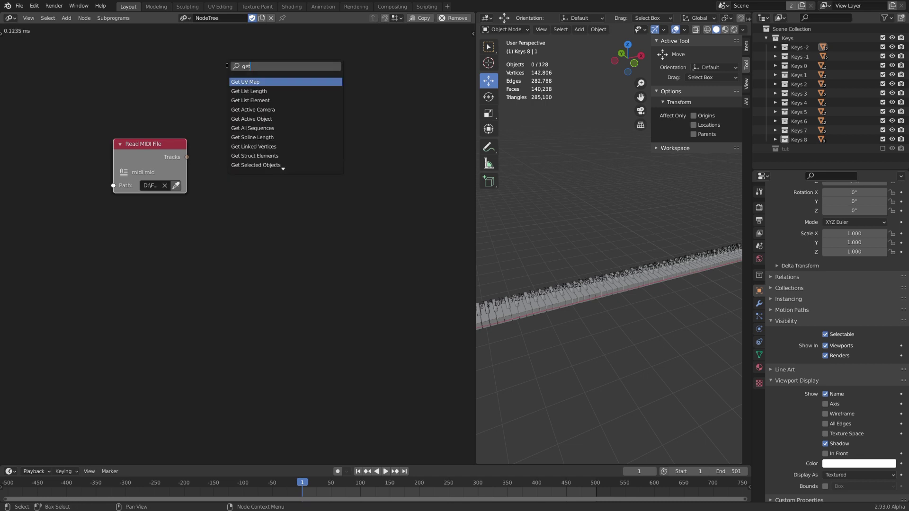
pyautogui.press('Down')
pyautogui.press('Down')
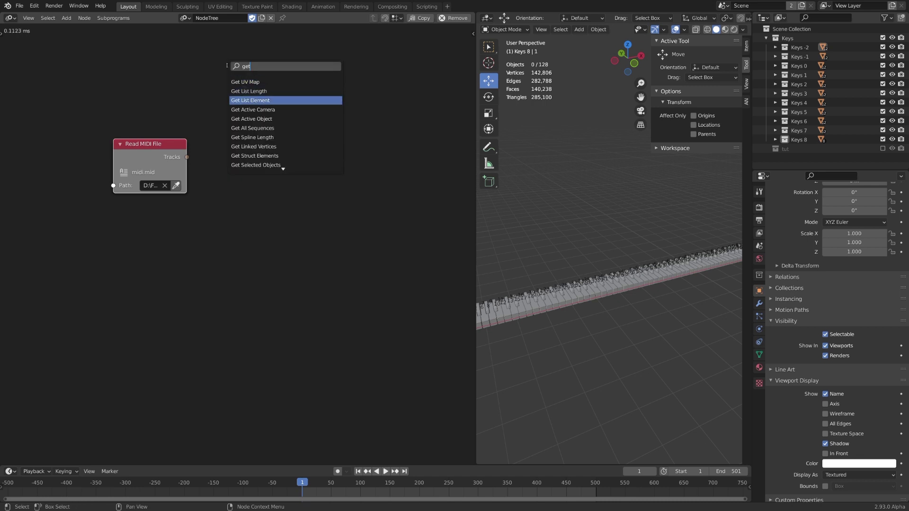
pyautogui.press('Return')
pyautogui.click(241, 135)
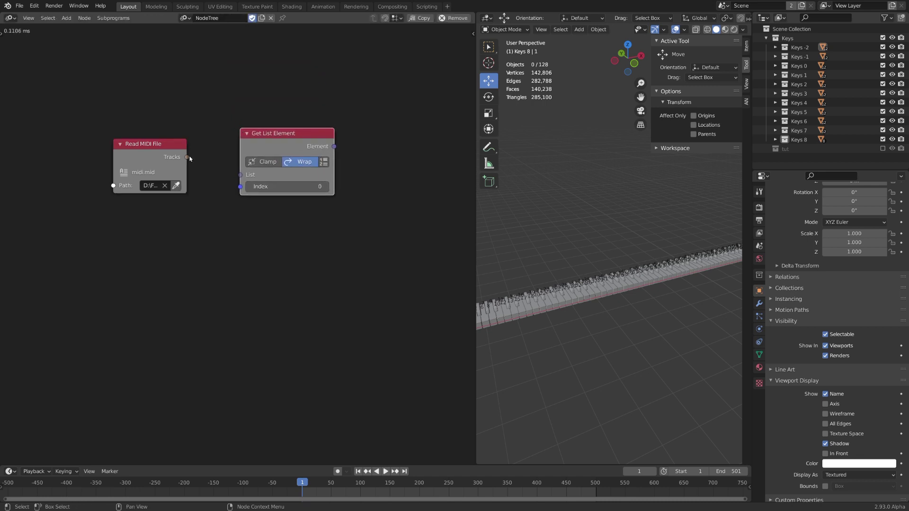
pyautogui.moveTo(188, 157); pyautogui.dragTo(239, 175)
pyautogui.press('g')
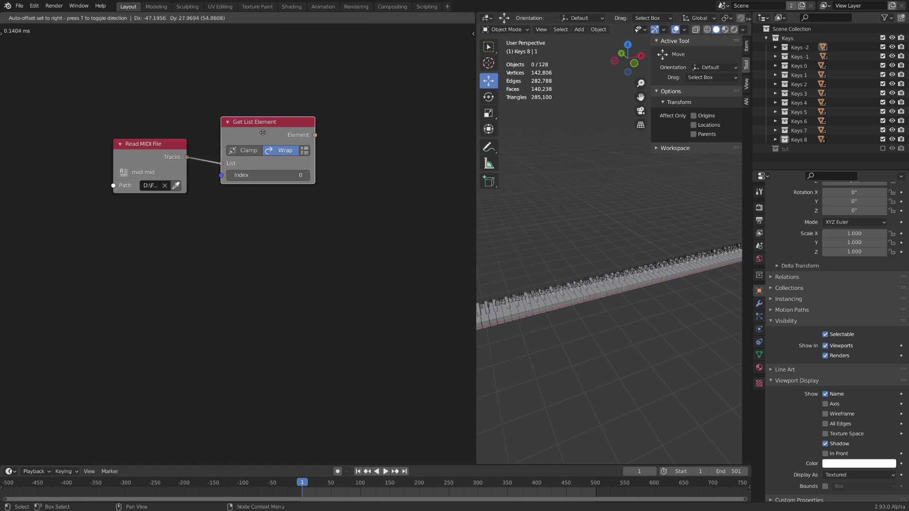
pyautogui.click(246, 149)
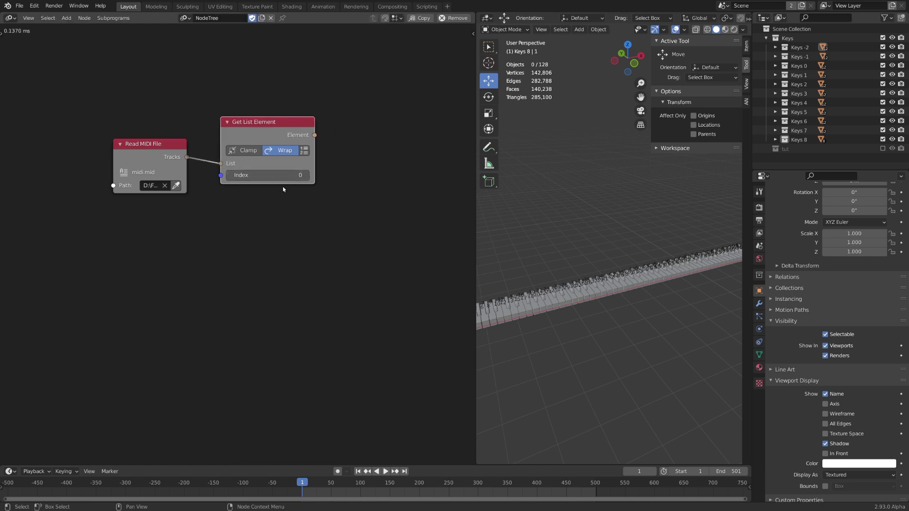
# - Inspect the Element output of Get List Element with a widened temporary Viewer node and delete the Viewer
pyautogui.moveTo(293, 134); pyautogui.dragTo(284, 138)
pyautogui.press('w')
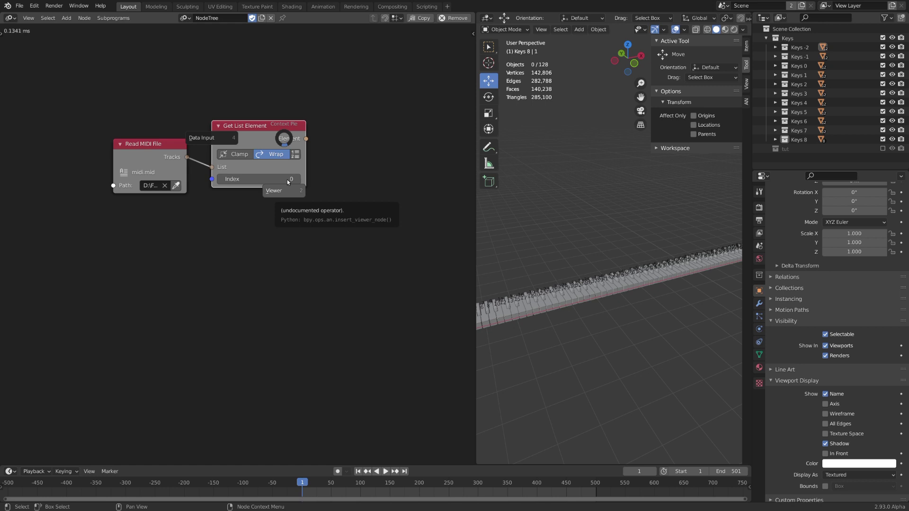
pyautogui.click(287, 180)
pyautogui.scroll(2, 298, 160)
pyautogui.moveTo(359, 147); pyautogui.dragTo(219, 151, button='middle')
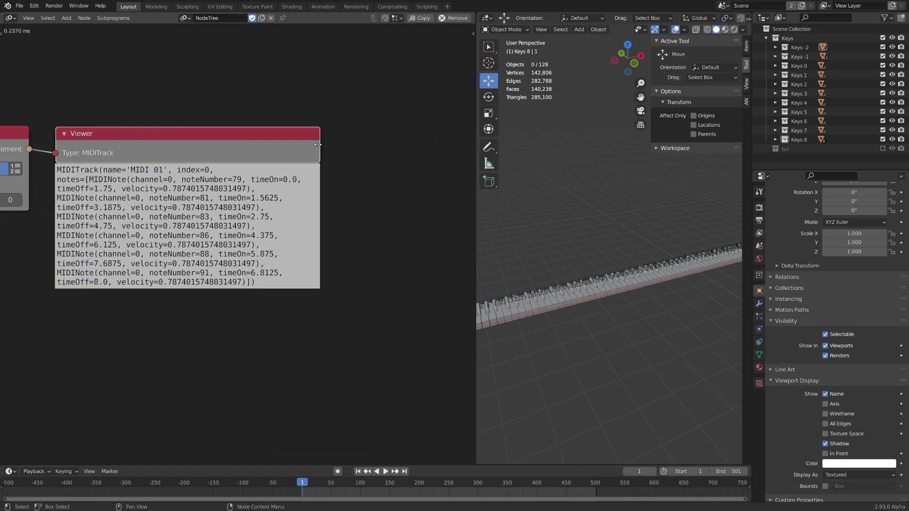
pyautogui.moveTo(323, 144); pyautogui.dragTo(425, 143)
pyautogui.moveTo(159, 157); pyautogui.dragTo(255, 162, button='middle')
pyautogui.press('x')
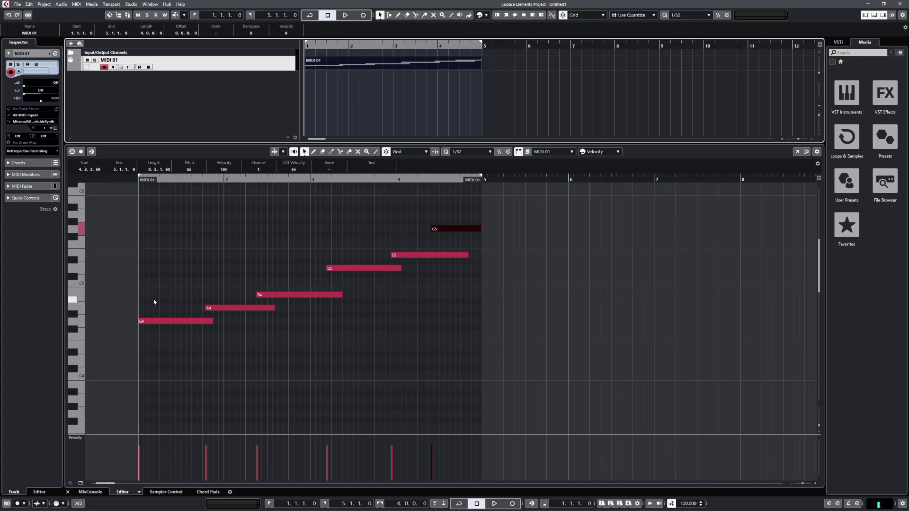
# - Compare the notes in the Cubase piano roll, such as G4, with the numbered keys in Blender
pyautogui.moveTo(154, 299); pyautogui.dragTo(189, 339)
pyautogui.hotkey('alt', 'Tab')
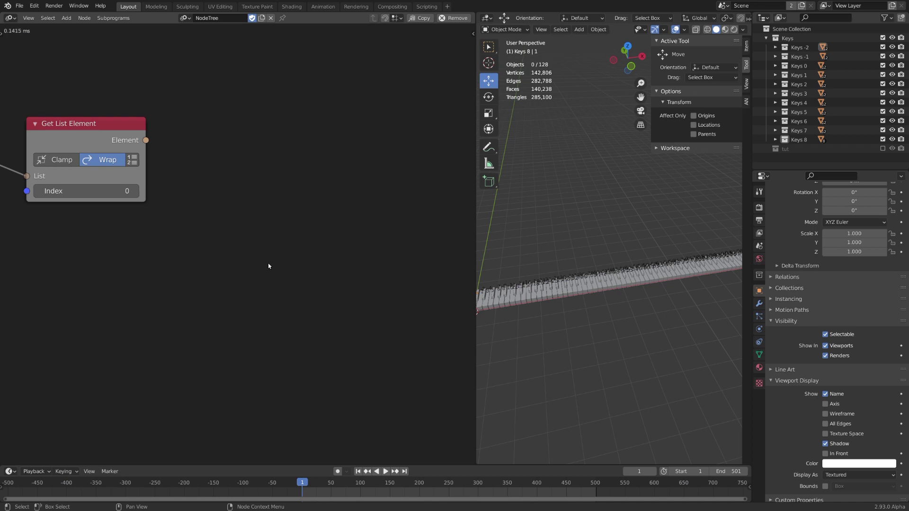
pyautogui.hotkey('alt', 'Tab')
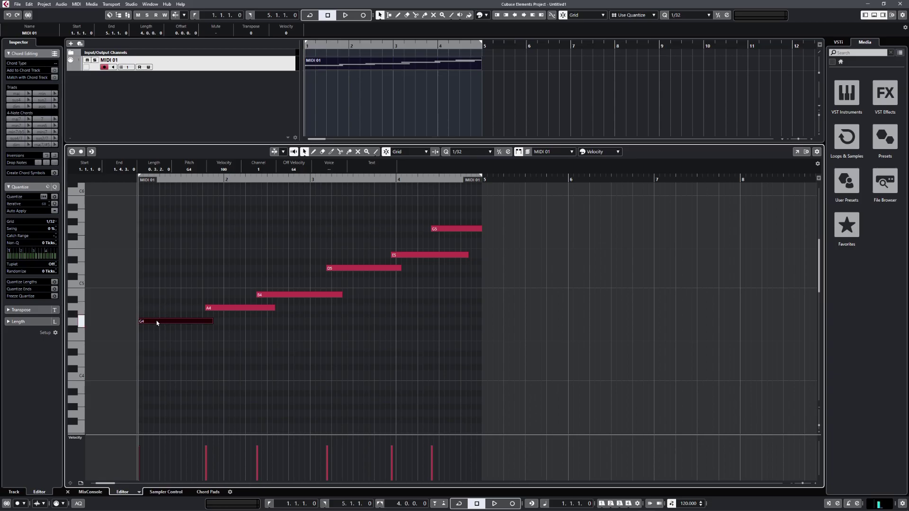
pyautogui.hotkey('alt', 'Tab')
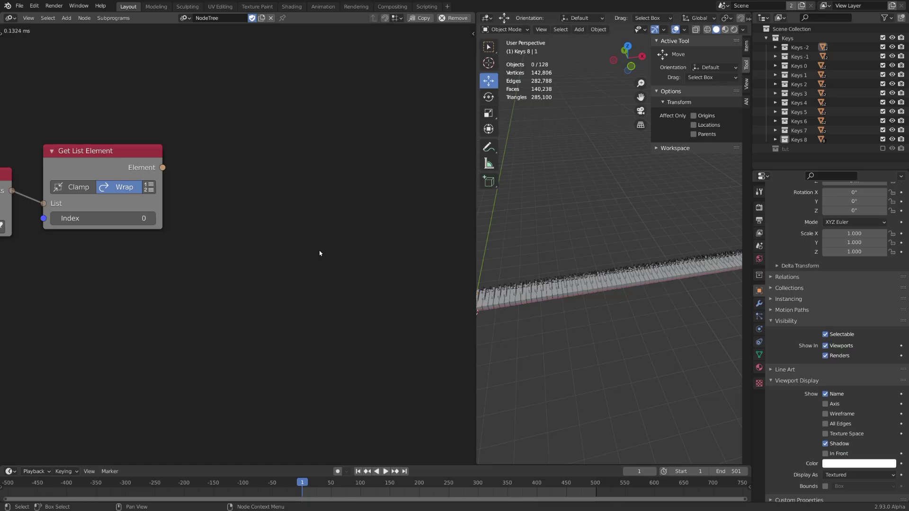
pyautogui.moveTo(584, 289); pyautogui.dragTo(594, 298, button='middle')
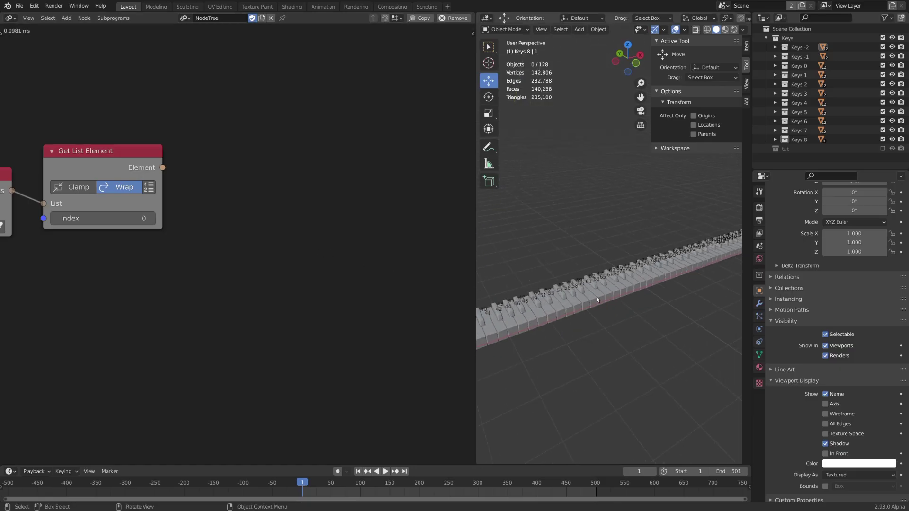
# - Add an Evaluate MIDI Track node beside the Get List Element node
pyautogui.hotkey('ctrl', 'a')
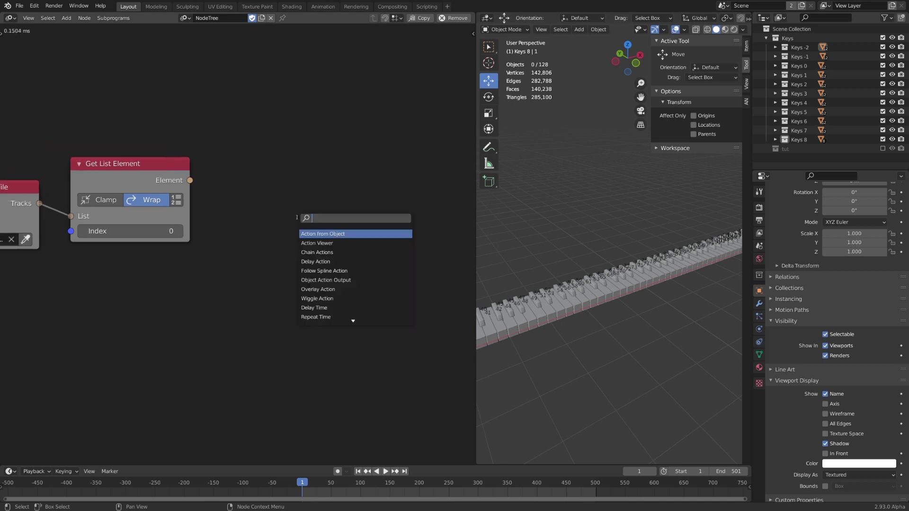
pyautogui.write('ev')
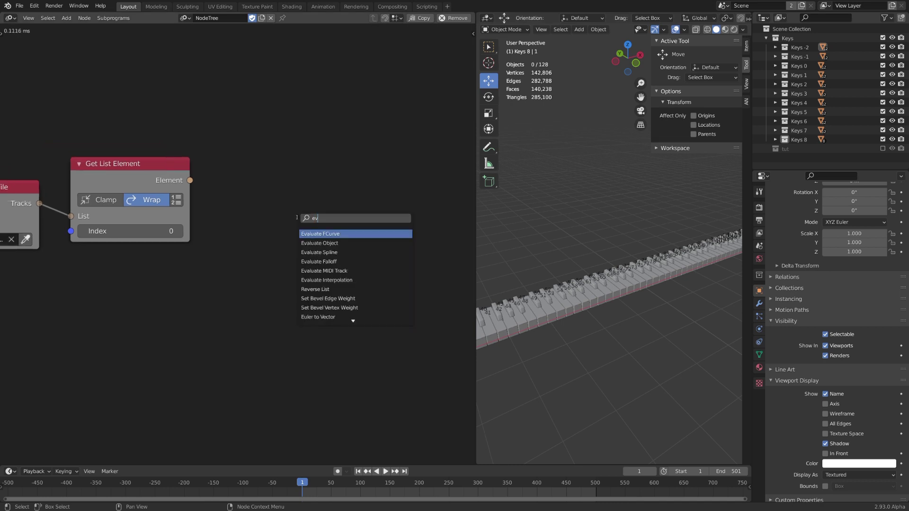
pyautogui.press('Down')
pyautogui.press('Down')
pyautogui.press('Down')
pyautogui.press('Down')
pyautogui.press('Down')
pyautogui.press('Up')
pyautogui.press('Return')
pyautogui.click(286, 130)
# - Set Evaluate MIDI Track to All, widen the node and connect the Get List Element output to its Track input
pyautogui.click(299, 181)
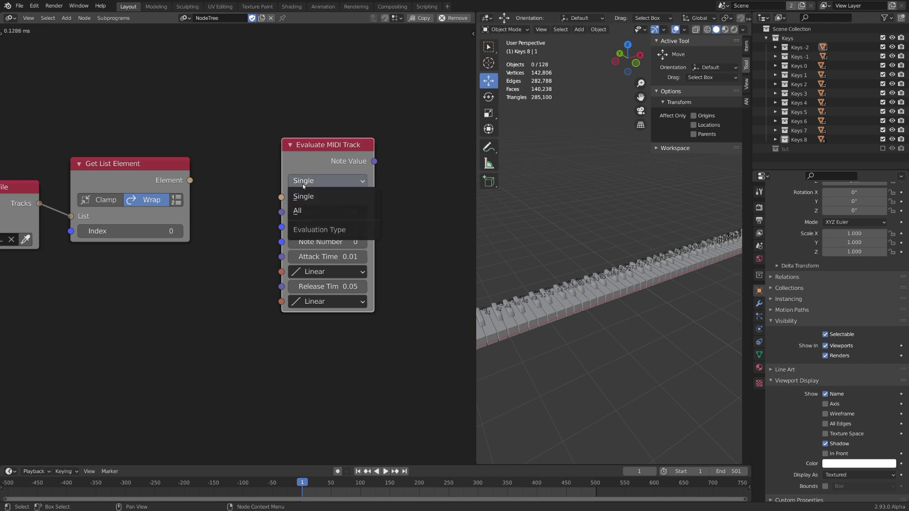
pyautogui.click(305, 210)
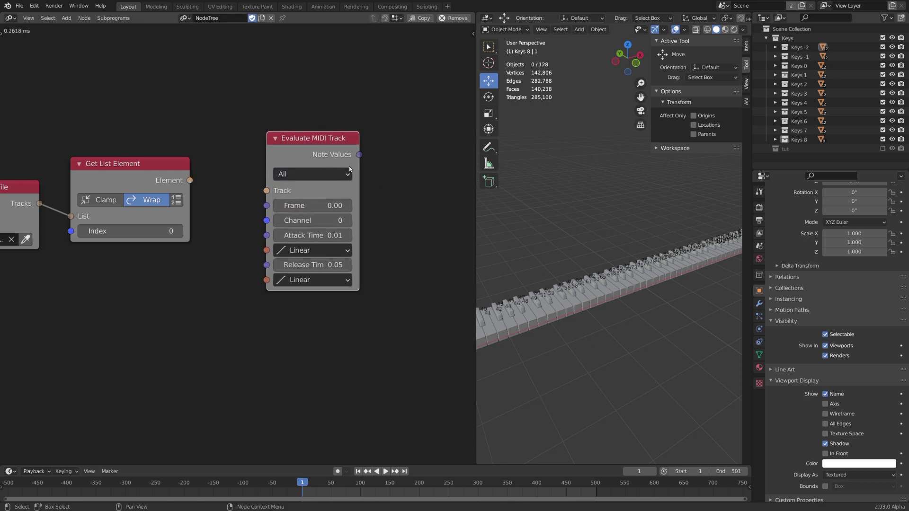
pyautogui.moveTo(359, 168); pyautogui.dragTo(385, 170)
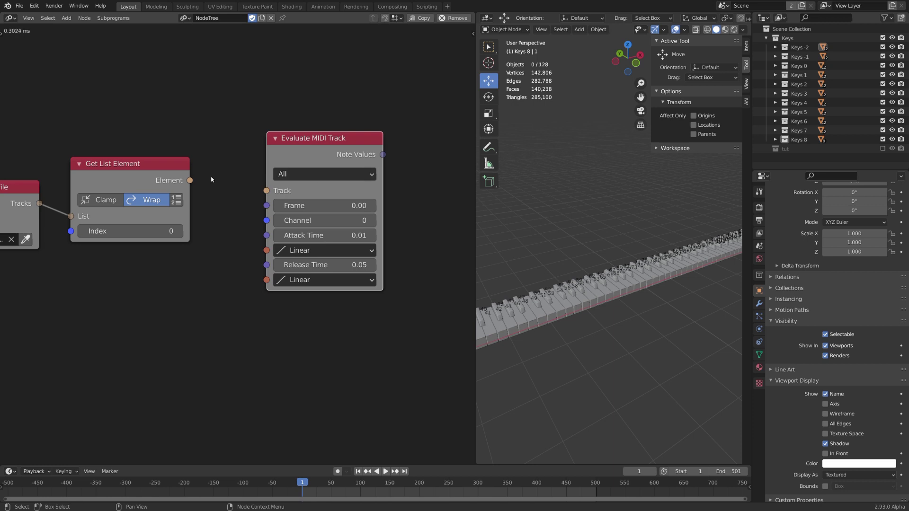
pyautogui.moveTo(190, 180); pyautogui.dragTo(265, 190)
# - Add a Time Info node below Get List Element and connect its Frame output to Evaluate MIDI Track's Frame input
pyautogui.moveTo(217, 217); pyautogui.dragTo(261, 182, button='middle')
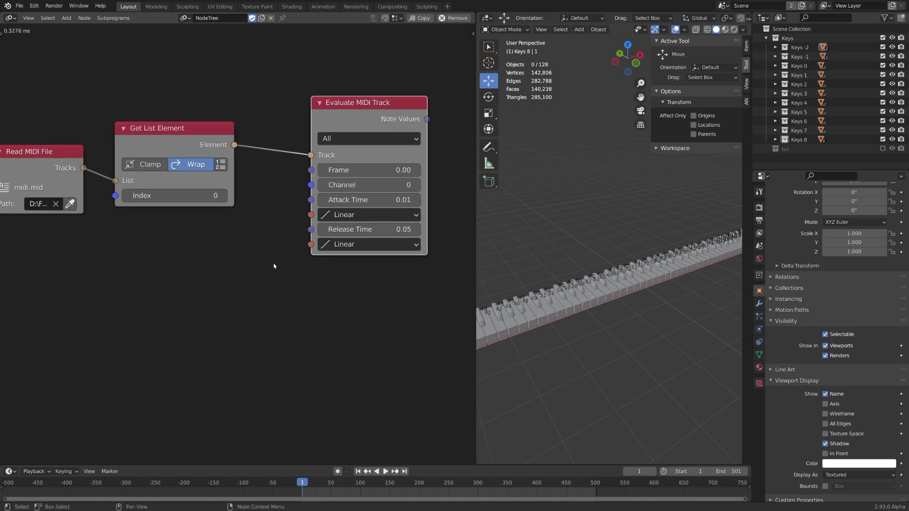
pyautogui.hotkey('shift', 'a')
pyautogui.click(250, 241)
pyautogui.write('time')
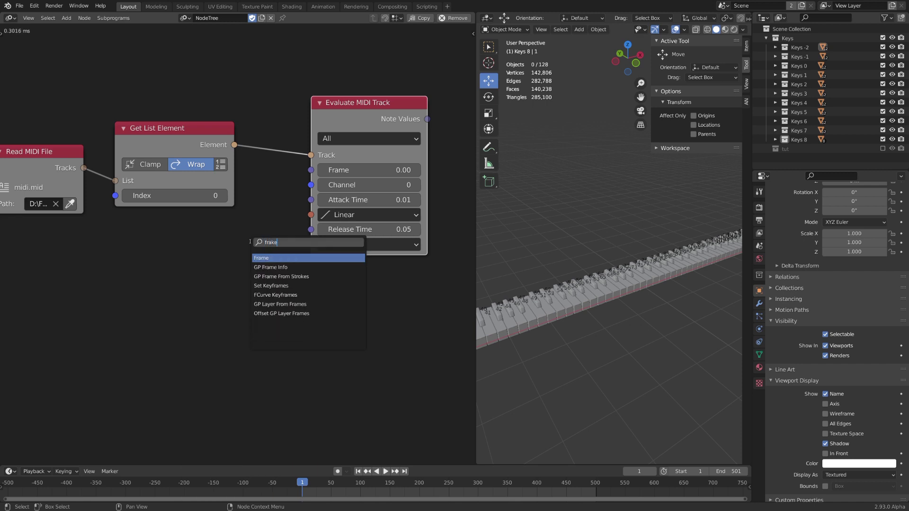
pyautogui.press('Return')
pyautogui.click(129, 218)
pyautogui.moveTo(222, 239); pyautogui.dragTo(310, 170)
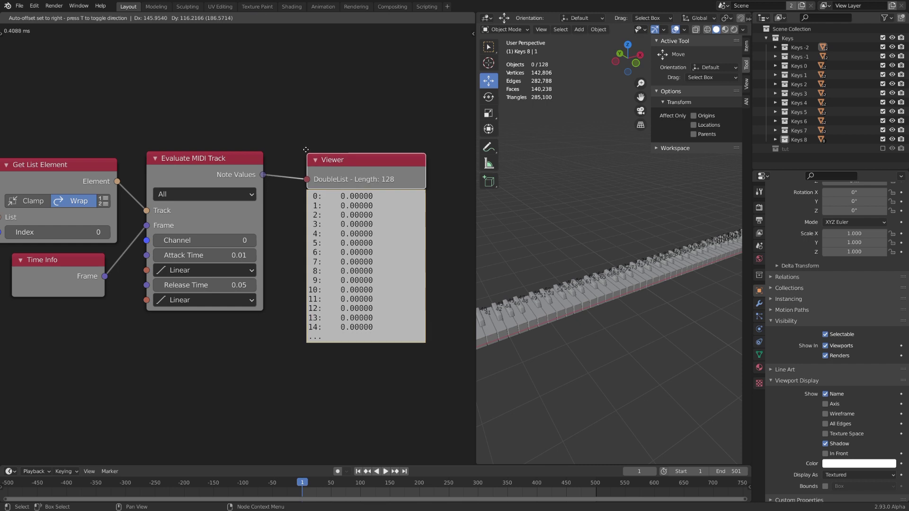
# - Examine the Note Values in a Viewer node and enlarge the 3D viewport to show the whole keyboard
pyautogui.click(306, 146)
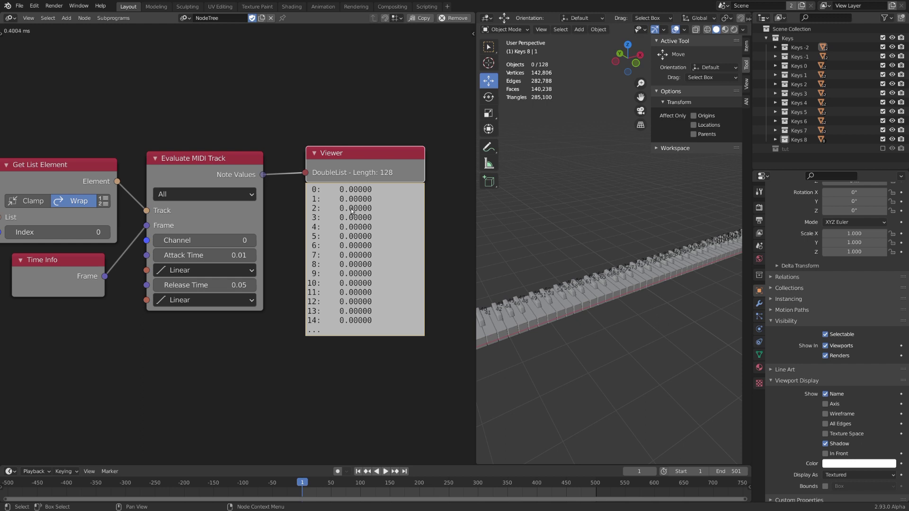
pyautogui.moveTo(351, 208); pyautogui.dragTo(265, 212, button='middle')
pyautogui.moveTo(476, 201); pyautogui.dragTo(374, 201)
pyautogui.scroll(-2, 398, 310)
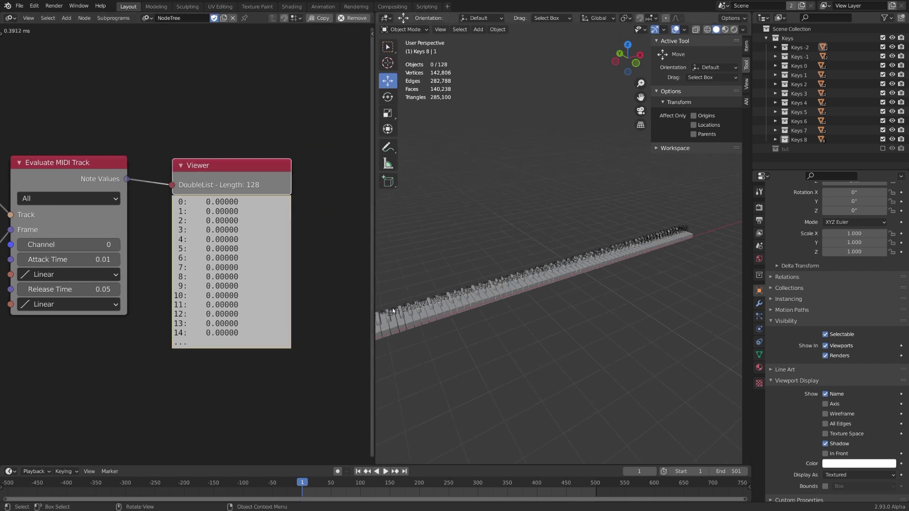
pyautogui.keyDown('shift'); pyautogui.moveTo(397, 310); pyautogui.dragTo(487, 292, button='middle'); pyautogui.keyUp('shift')
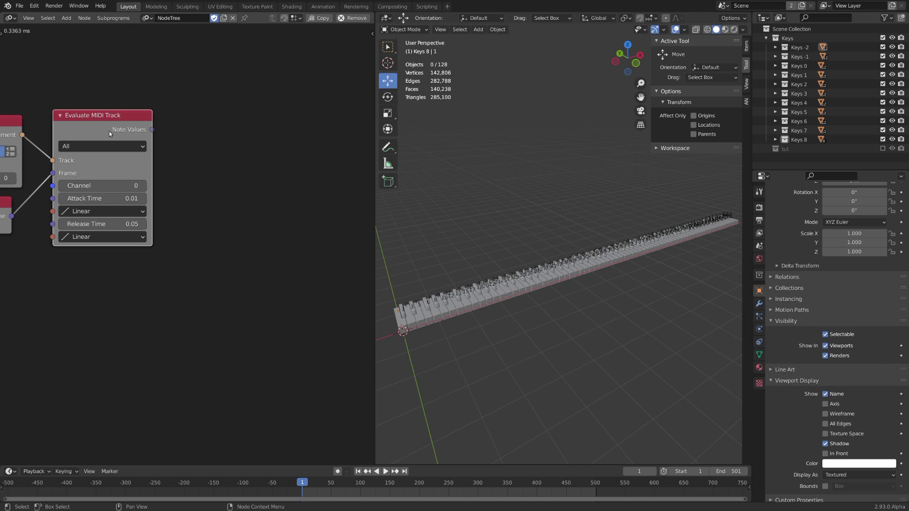
# - Create a loop through Note Values and place its Loop Input node below the Invoke Subprogram node
pyautogui.moveTo(109, 134); pyautogui.dragTo(134, 159, button='middle')
pyautogui.press('w')
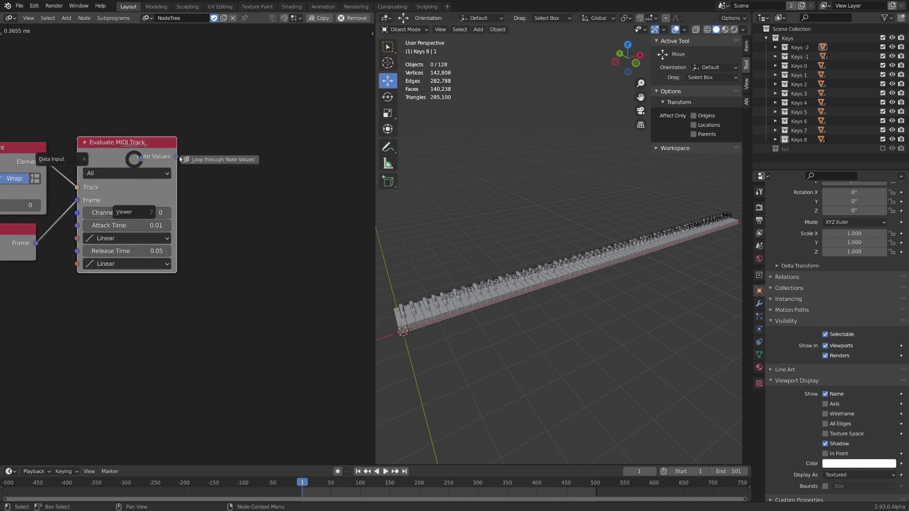
pyautogui.click(221, 161)
pyautogui.click(246, 281)
pyautogui.moveTo(246, 281); pyautogui.dragTo(260, 246)
pyautogui.moveTo(277, 251); pyautogui.dragTo(209, 255, button='middle')
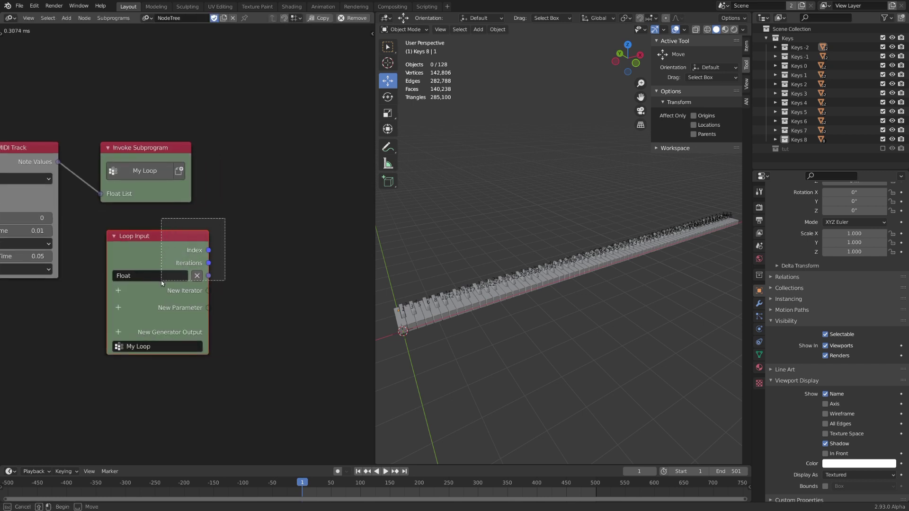
# - Check the Loop Input's Index output with a temporary Viewer node and look through its other outputs
pyautogui.click(196, 251)
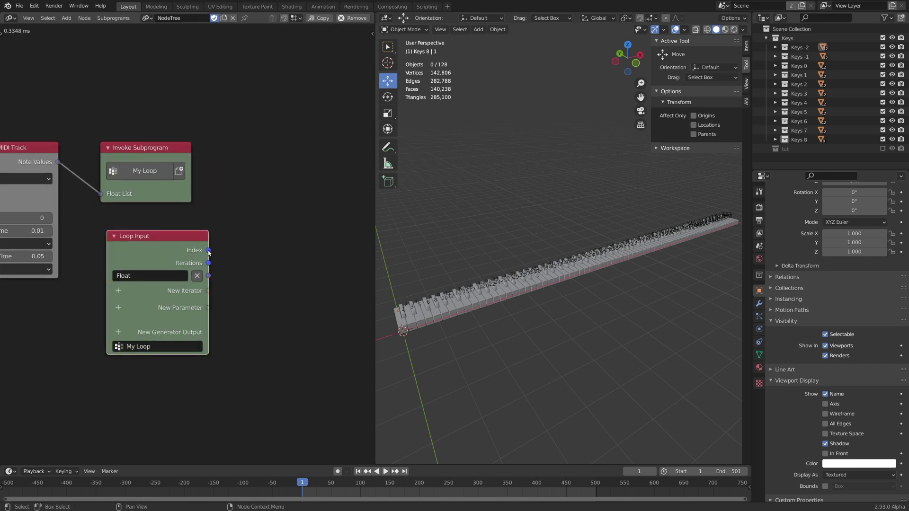
pyautogui.moveTo(209, 251); pyautogui.dragTo(241, 232)
pyautogui.press('w')
pyautogui.click(185, 299)
pyautogui.click(262, 233)
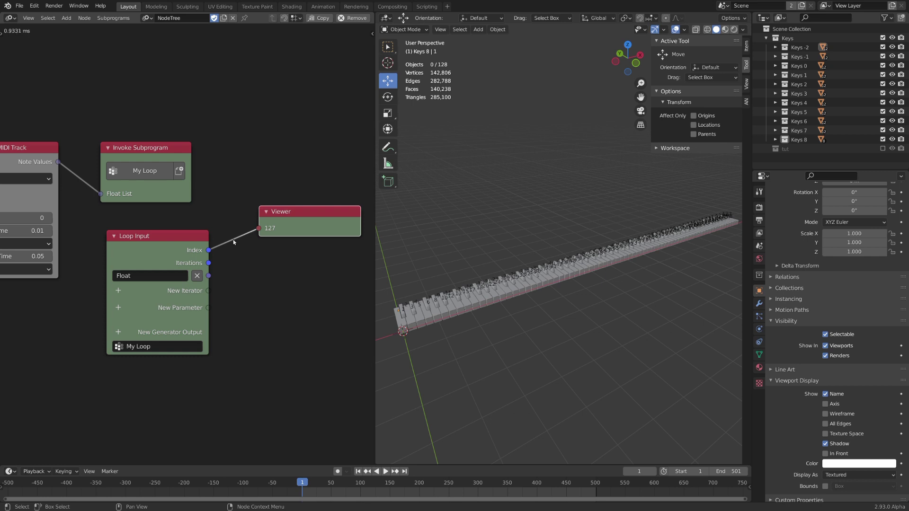
pyautogui.click(190, 249)
pyautogui.click(165, 306)
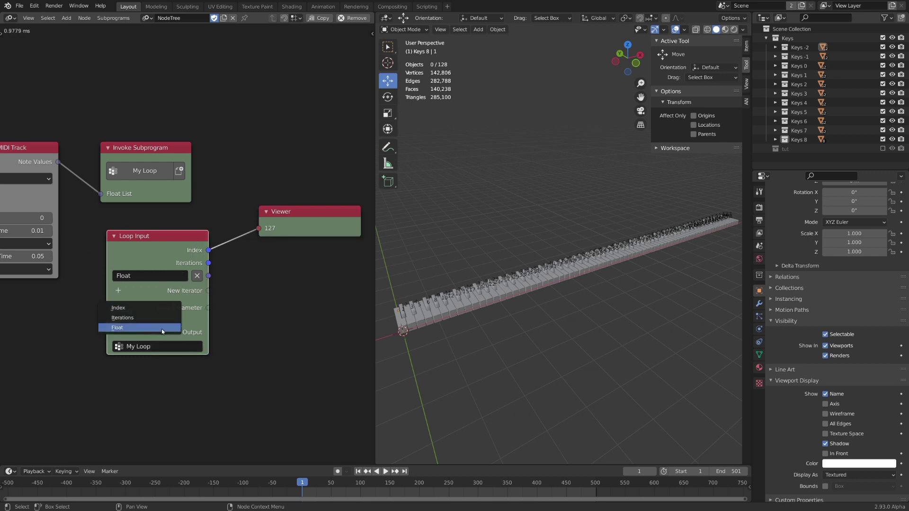
pyautogui.click(161, 317)
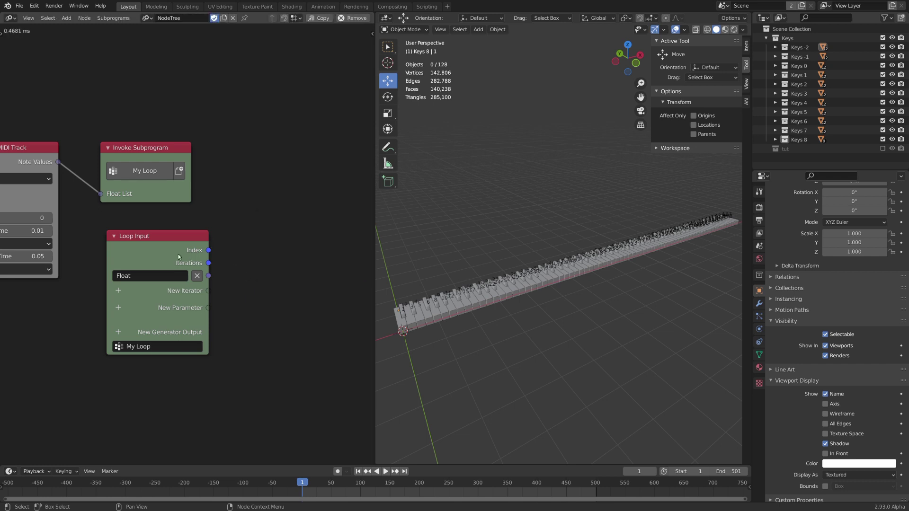
# - Rename the loop's Float iterator to Active Key and move the Loop Input node closer to Invoke Subprogram
pyautogui.click(179, 257)
pyautogui.moveTo(209, 277); pyautogui.dragTo(227, 258)
pyautogui.click(157, 275)
pyautogui.write('Active Key')
pyautogui.press('Return')
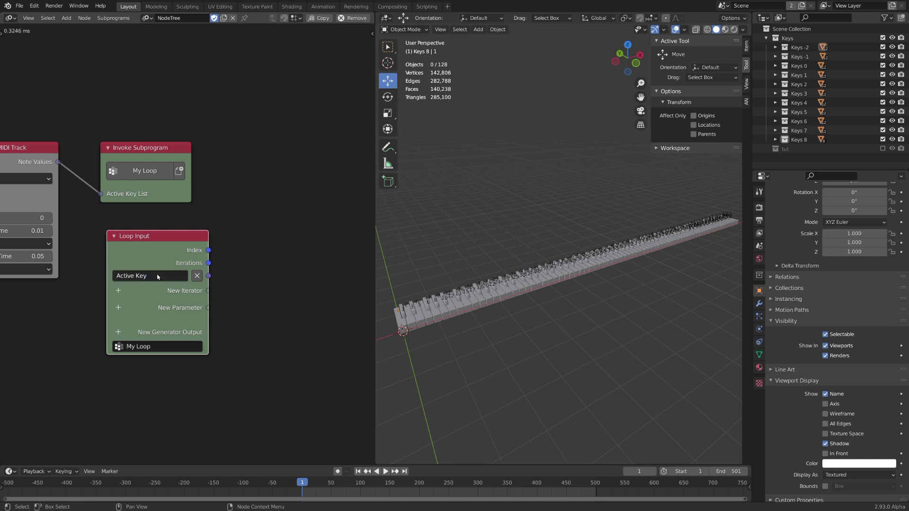
pyautogui.moveTo(152, 266)
pyautogui.mouseDown()
pyautogui.moveTo(143, 265)
pyautogui.moveTo(153, 255)
pyautogui.mouseUp()
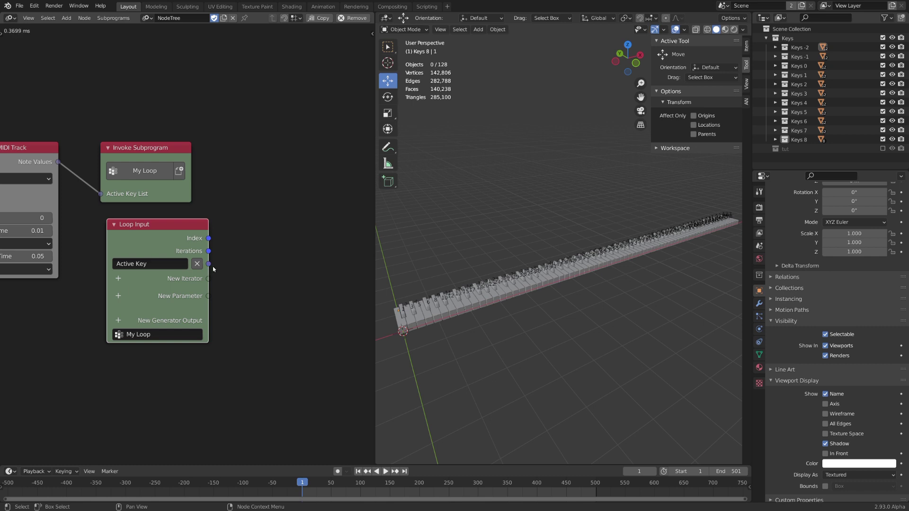
# - Add an Object by Name node beside the Loop Input node and zoom in on the numbered keys
pyautogui.moveTo(259, 246); pyautogui.dragTo(205, 252, button='middle')
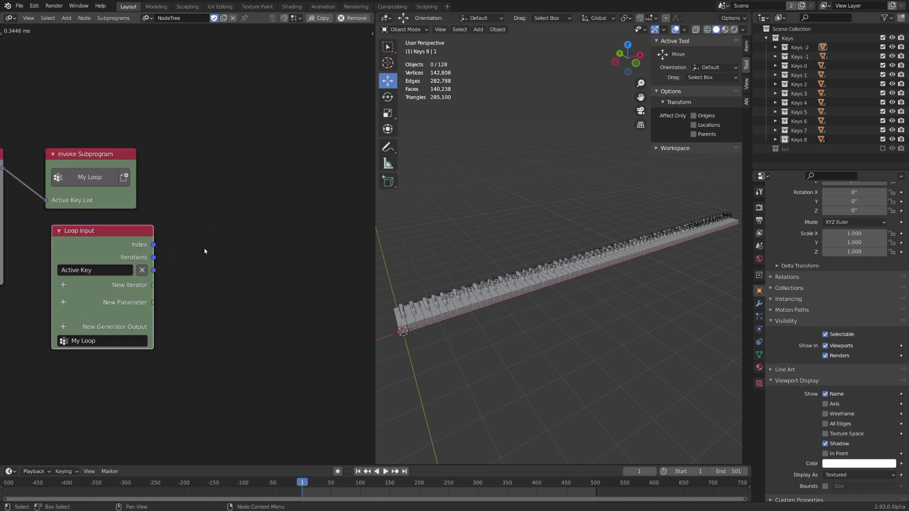
pyautogui.hotkey('shift', 'a')
pyautogui.hotkey('shift', 'a')
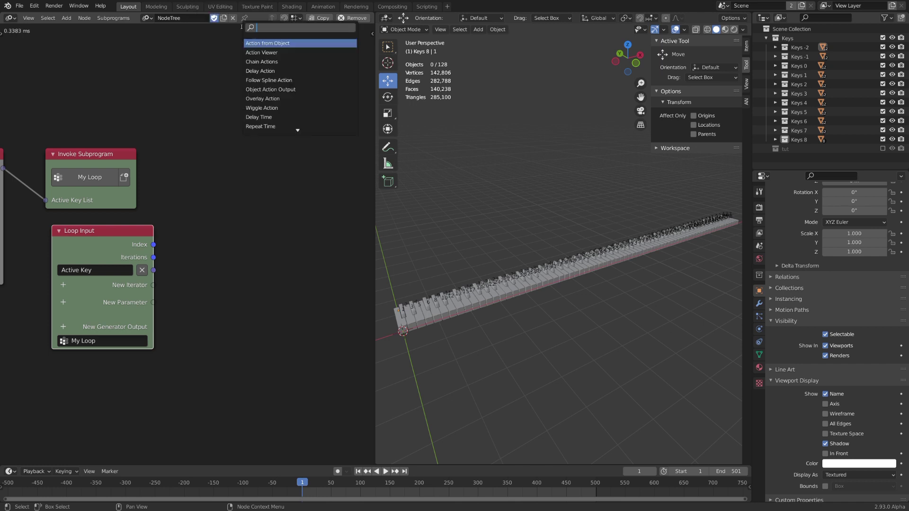
pyautogui.write('objec')
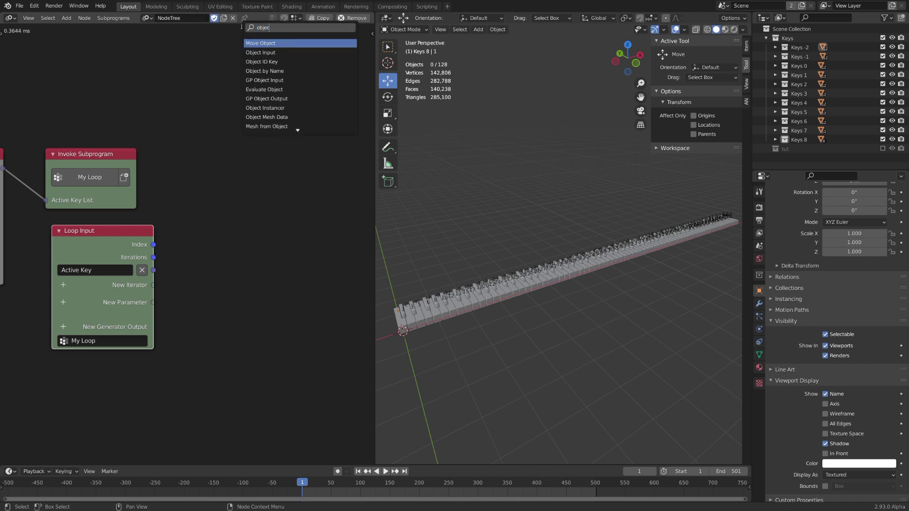
pyautogui.click(265, 71)
pyautogui.moveTo(153, 244); pyautogui.dragTo(190, 253)
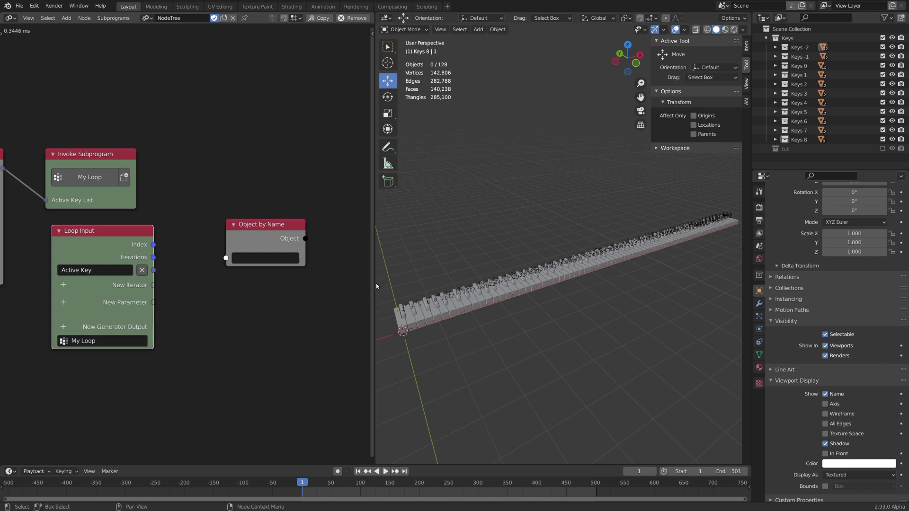
pyautogui.scroll(5, 445, 306)
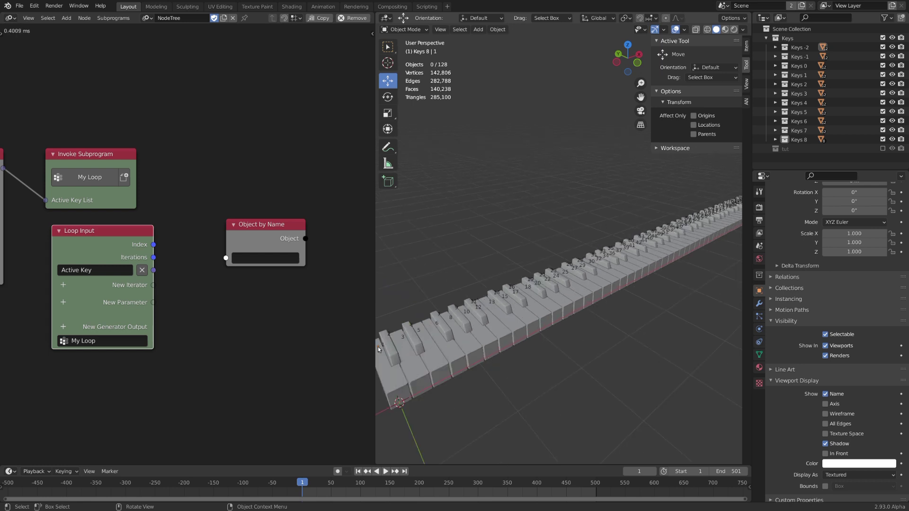
# - Add a Convert to Text node linking the Loop Input's Index to the Object by Name node's Name input, and tidy both nodes
pyautogui.moveTo(156, 246); pyautogui.dragTo(149, 256, button='middle')
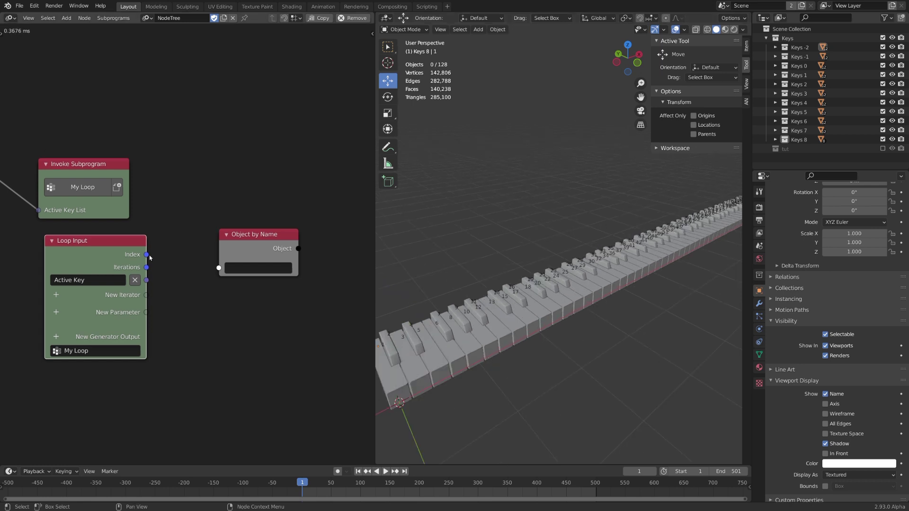
pyautogui.moveTo(147, 255); pyautogui.dragTo(188, 270)
pyautogui.hotkey('shift', 'a')
pyautogui.click(223, 240)
pyautogui.write('conv')
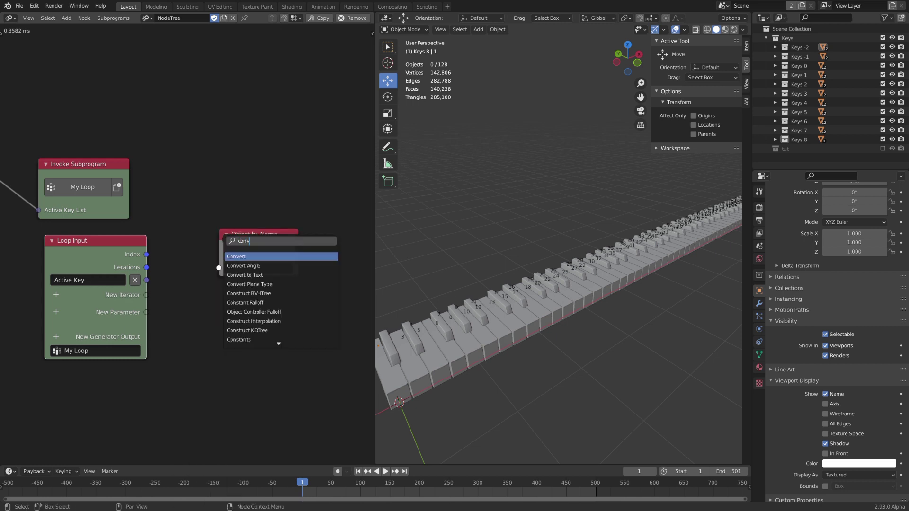
pyautogui.press('Down')
pyautogui.press('Down')
pyautogui.press('Return')
pyautogui.click(189, 168)
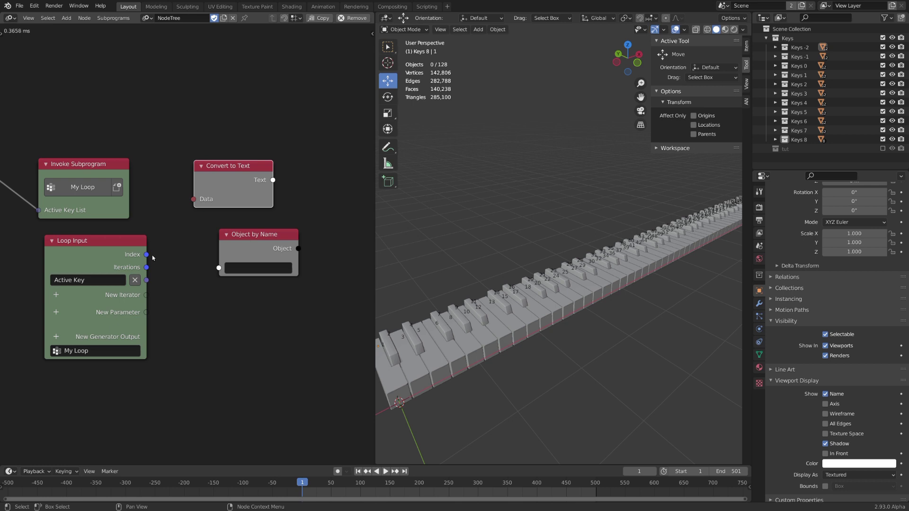
pyautogui.moveTo(147, 255); pyautogui.dragTo(296, 246)
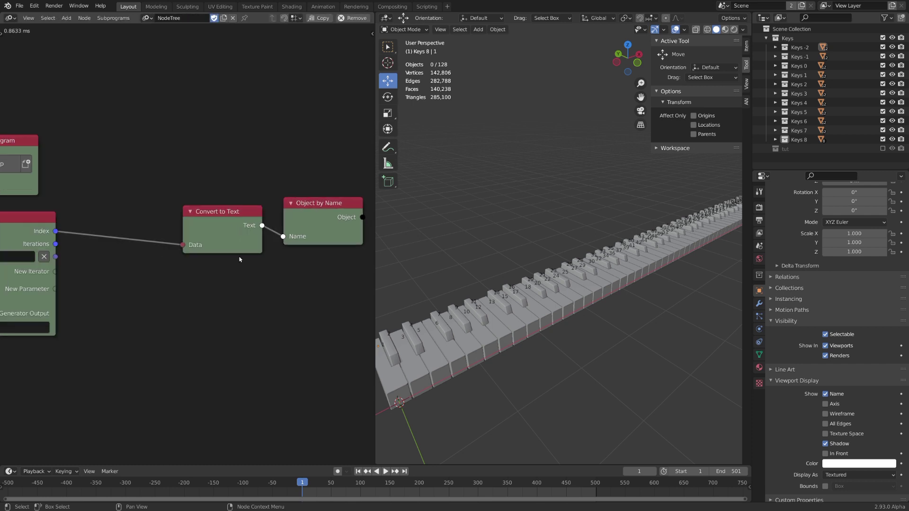
pyautogui.moveTo(218, 233)
pyautogui.mouseDown()
pyautogui.moveTo(237, 227)
pyautogui.moveTo(230, 225)
pyautogui.mouseUp()
pyautogui.moveTo(305, 222); pyautogui.dragTo(302, 224)
# - Insert a Float Math node into the link between the Loop Input's Index and the Convert to Text node
pyautogui.moveTo(493, 313); pyautogui.dragTo(520, 328, button='middle')
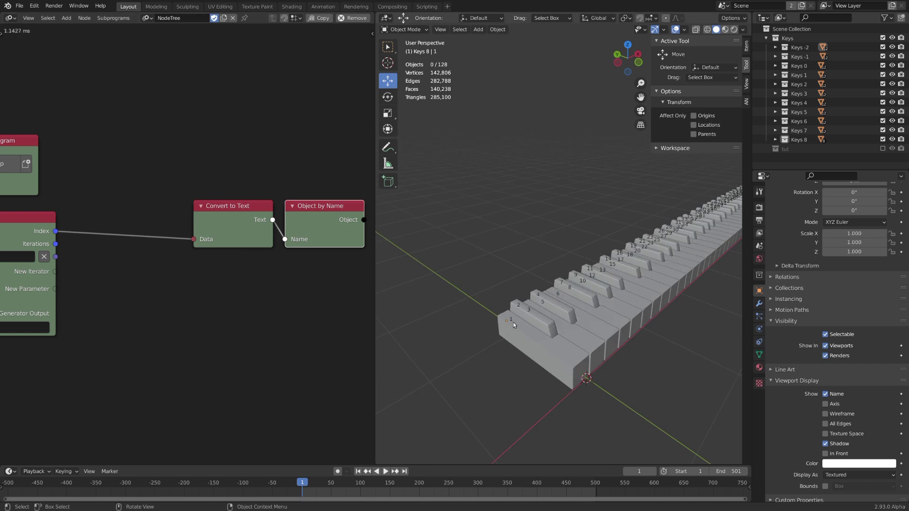
pyautogui.moveTo(282, 292); pyautogui.dragTo(339, 292, button='middle')
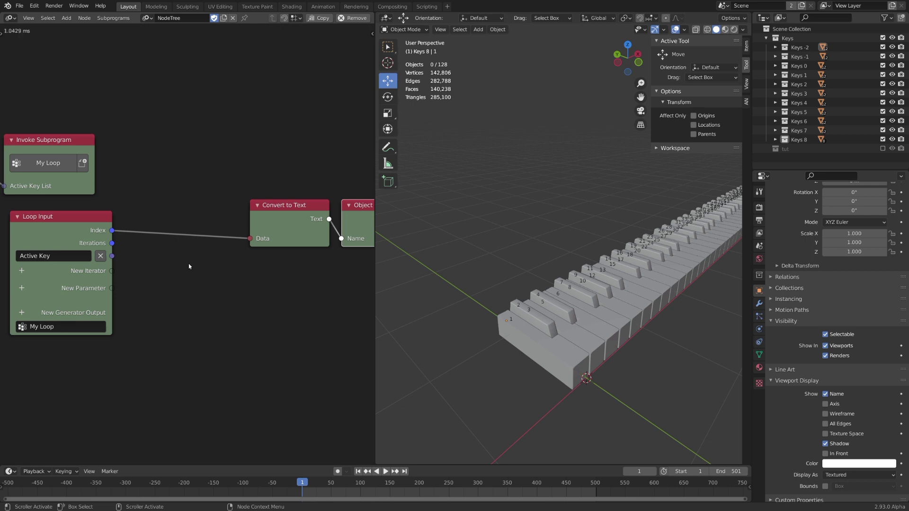
pyautogui.hotkey('shift', 'a')
pyautogui.click(171, 243)
pyautogui.write('math')
pyautogui.press('Return')
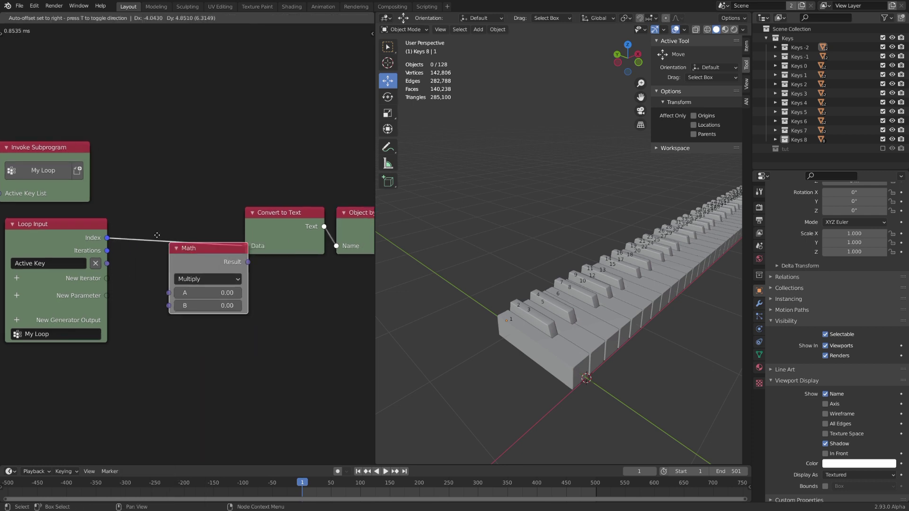
pyautogui.click(153, 232)
# - Set the Math node to Add with B at 1.00 and reposition it next to the Loop Input node
pyautogui.click(192, 248)
pyautogui.click(171, 258)
pyautogui.click(223, 276)
pyautogui.write('1')
pyautogui.press('Return')
pyautogui.moveTo(208, 235); pyautogui.dragTo(181, 206)
pyautogui.moveTo(216, 223); pyautogui.dragTo(179, 231, button='middle')
# - Insert a Float to Integer node between the Math and Convert to Text nodes and move the text and object nodes closer
pyautogui.moveTo(167, 212); pyautogui.dragTo(194, 256)
pyautogui.hotkey('shift', 'a')
pyautogui.moveTo(200, 253)
pyautogui.press('Escape')
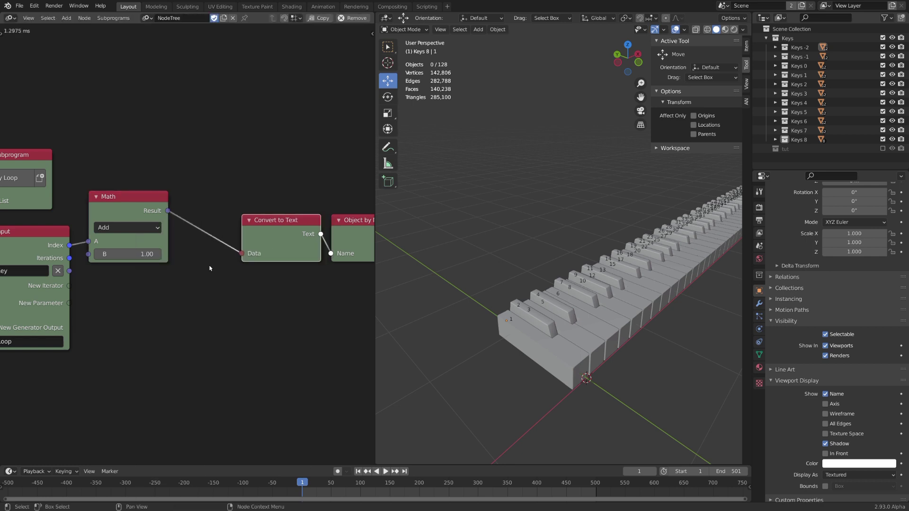
pyautogui.hotkey('shift', 'a')
pyautogui.click(190, 242)
pyautogui.write('to in')
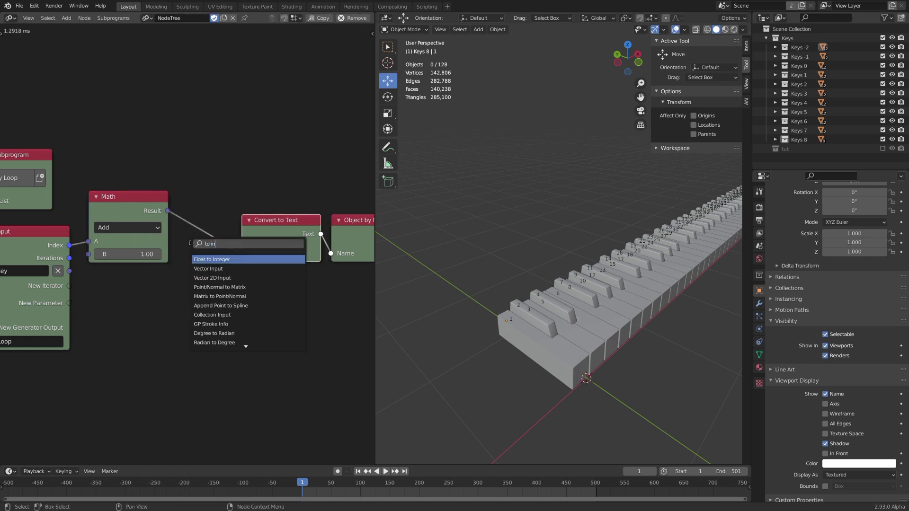
pyautogui.press('Return')
pyautogui.click(190, 243)
pyautogui.scroll(-3, 172, 271)
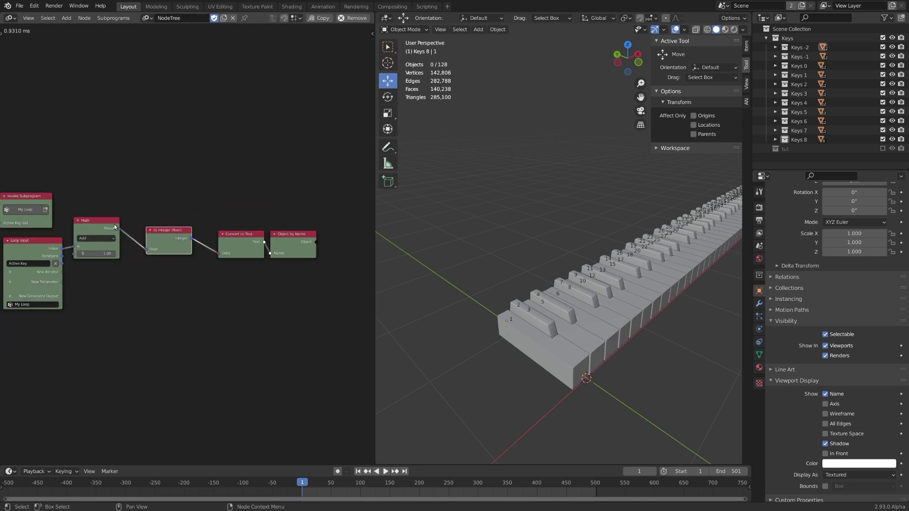
pyautogui.moveTo(241, 241); pyautogui.dragTo(223, 235)
pyautogui.moveTo(281, 238); pyautogui.dragTo(268, 233)
# - Add an Object Transforms Output node and link the Object by Name node's Object output to its Object input
pyautogui.moveTo(274, 259); pyautogui.dragTo(197, 261, button='middle')
pyautogui.hotkey('shift', 'a')
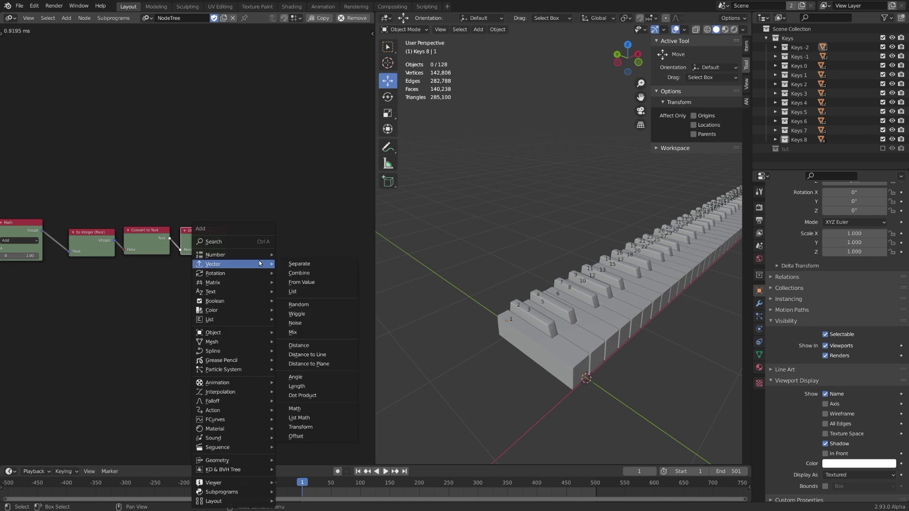
pyautogui.click(251, 243)
pyautogui.write('object tra')
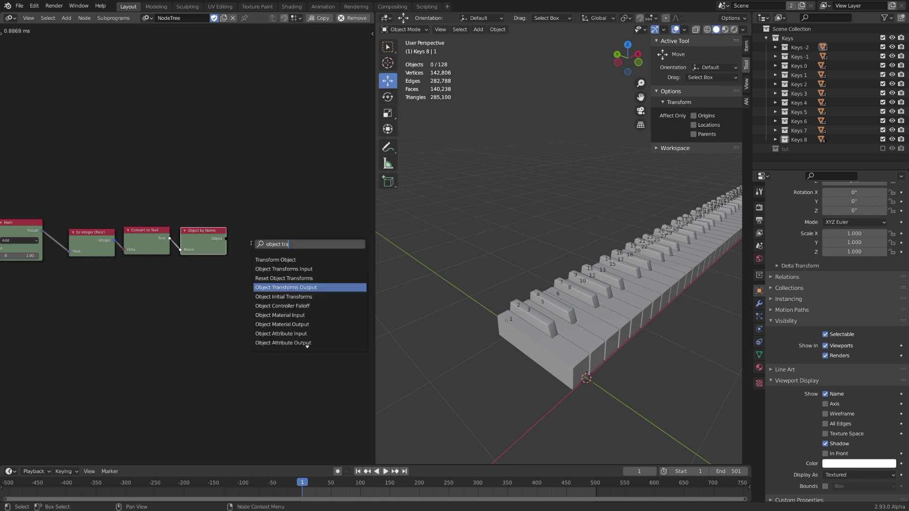
pyautogui.click(310, 288)
pyautogui.click(286, 262)
pyautogui.moveTo(226, 238); pyautogui.dragTo(277, 280)
pyautogui.scroll(3, 242, 288)
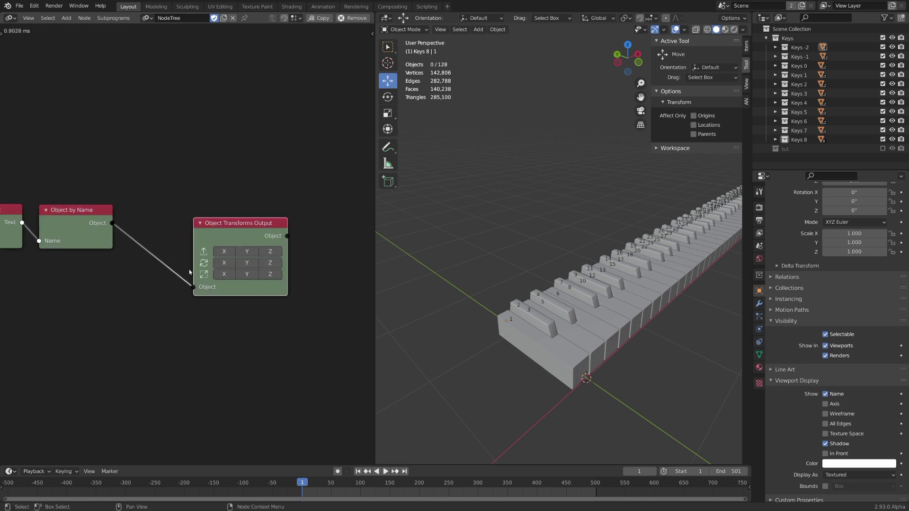
# - Enable X rotation on the Object Transforms Output node, try out its X value, and move the node closer to Object by Name
pyautogui.click(224, 264)
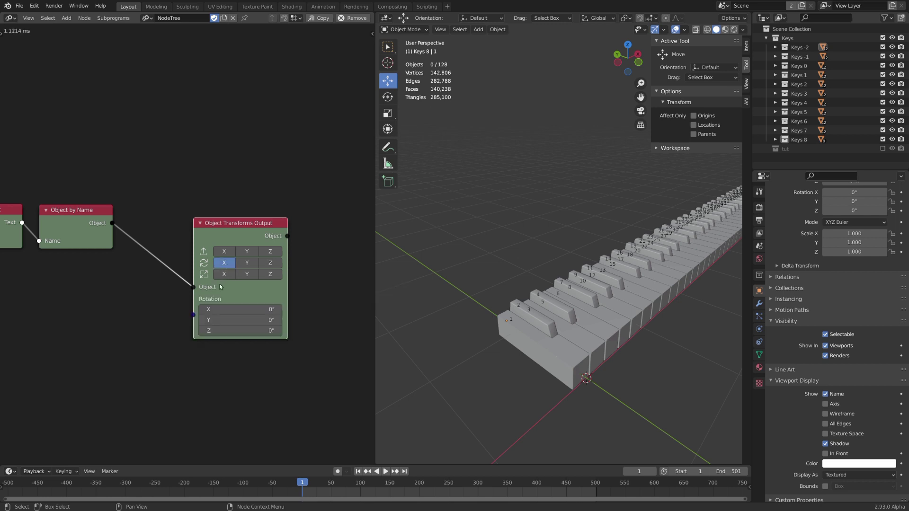
pyautogui.scroll(-2, 221, 287)
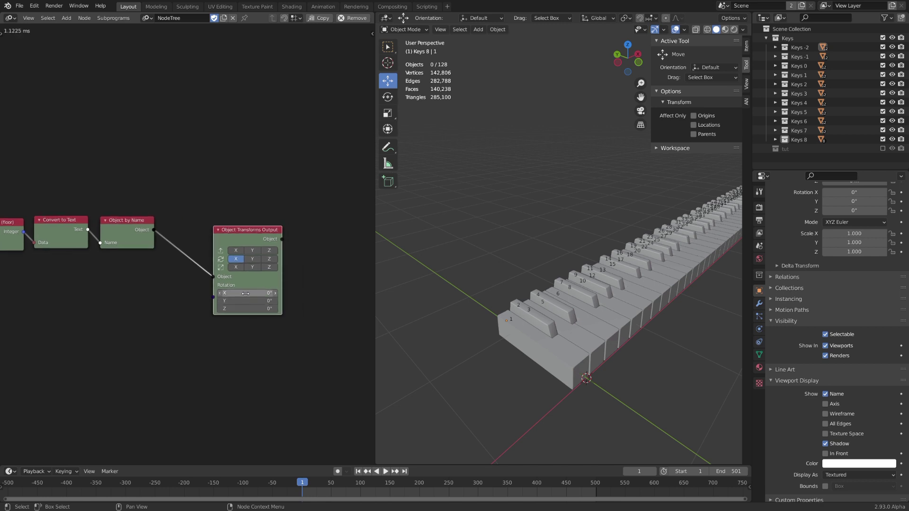
pyautogui.moveTo(245, 293); pyautogui.dragTo(263, 293)
pyautogui.rightClick(244, 293)
pyautogui.moveTo(173, 300); pyautogui.dragTo(224, 289, button='middle')
pyautogui.moveTo(294, 231); pyautogui.dragTo(248, 220)
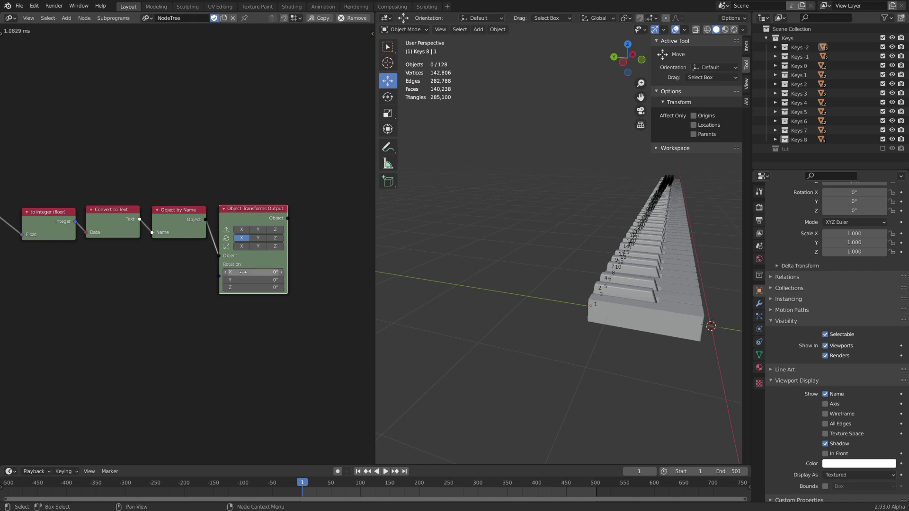
# - Add a second Float Math node below the Add node for the Active Key value
pyautogui.moveTo(95, 281); pyautogui.dragTo(75, 278, button='middle')
pyautogui.scroll(-1, 50, 274)
pyautogui.moveTo(65, 265); pyautogui.dragTo(172, 298)
pyautogui.hotkey('shift', 'a')
pyautogui.hotkey('shift', 'a')
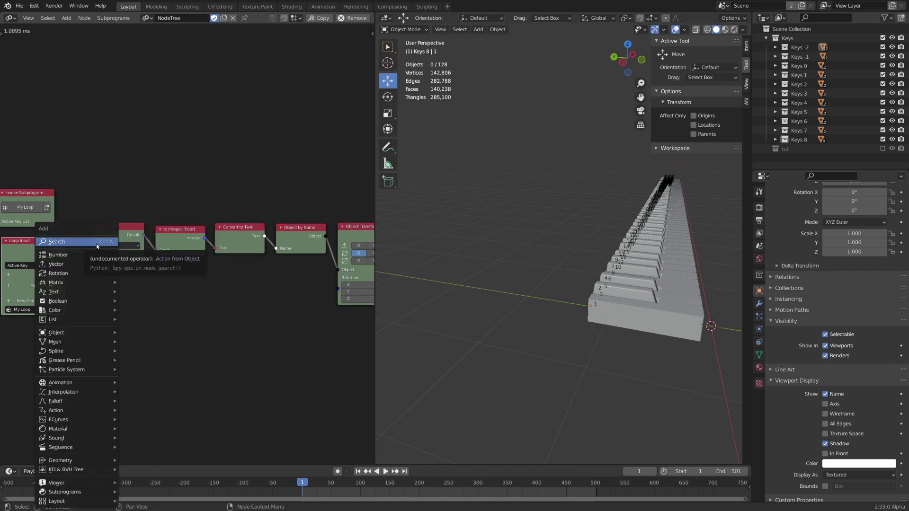
pyautogui.click(96, 244)
pyautogui.write('math')
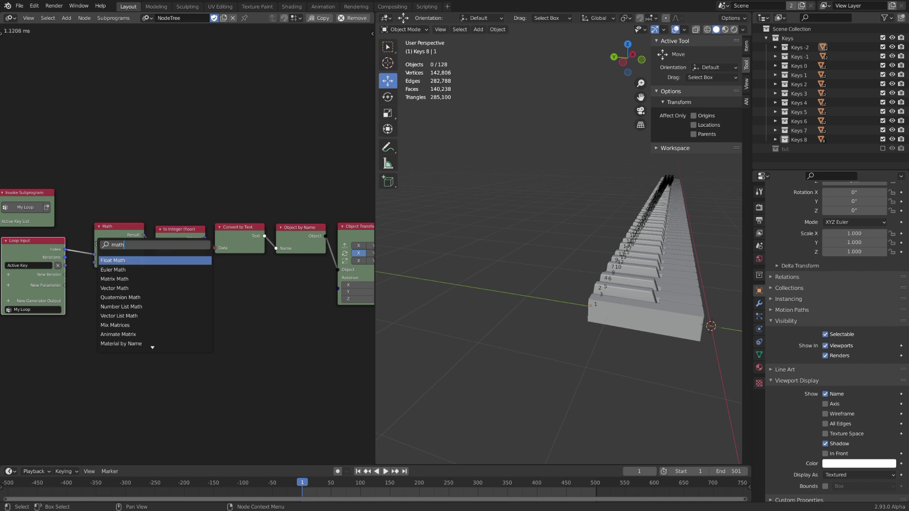
pyautogui.press('Return')
pyautogui.click(97, 275)
pyautogui.scroll(3, 79, 259)
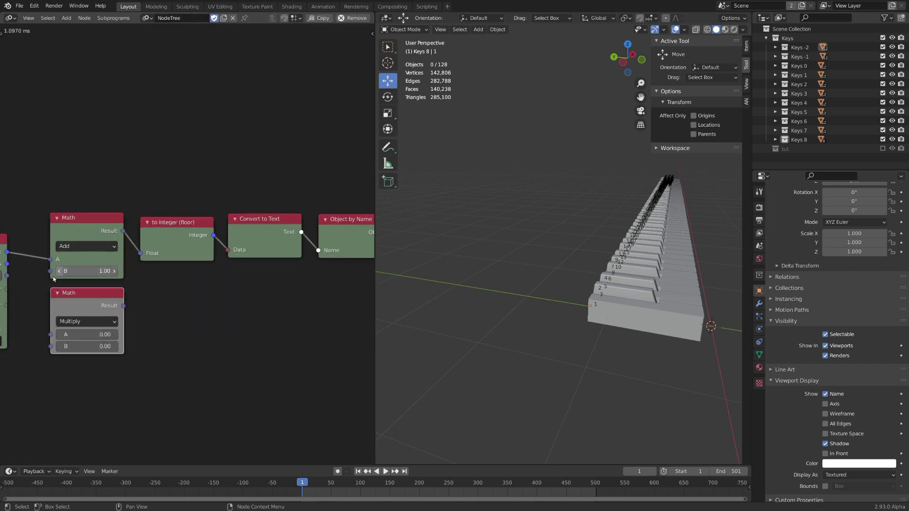
# - Link Active Key to input A of the Multiply node and set its B value to 6
pyautogui.moveTo(79, 262); pyautogui.dragTo(123, 320)
pyautogui.click(153, 329)
pyautogui.write('6')
pyautogui.press('Return')
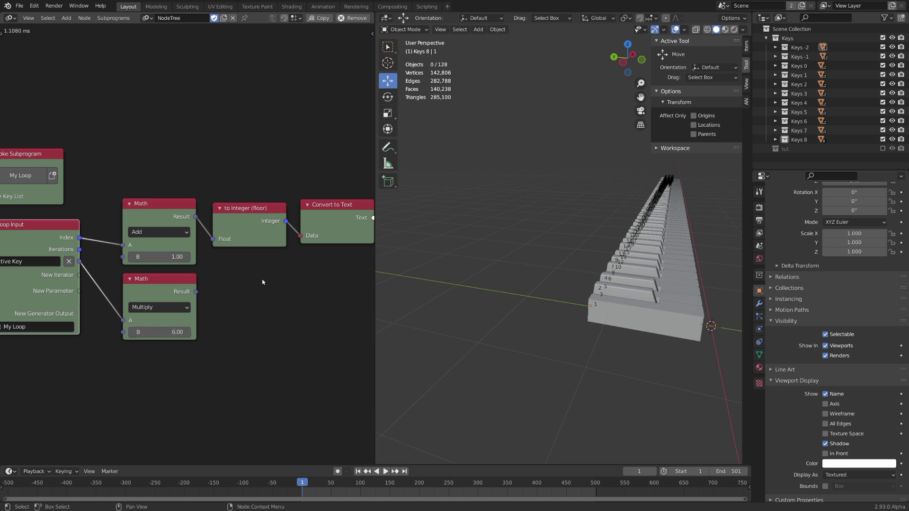
# - Add a Combine Euler node between the Multiply node and the Object Transforms Output node
pyautogui.scroll(-2, 258, 284)
pyautogui.hotkey('shift', 'a')
pyautogui.click(159, 242)
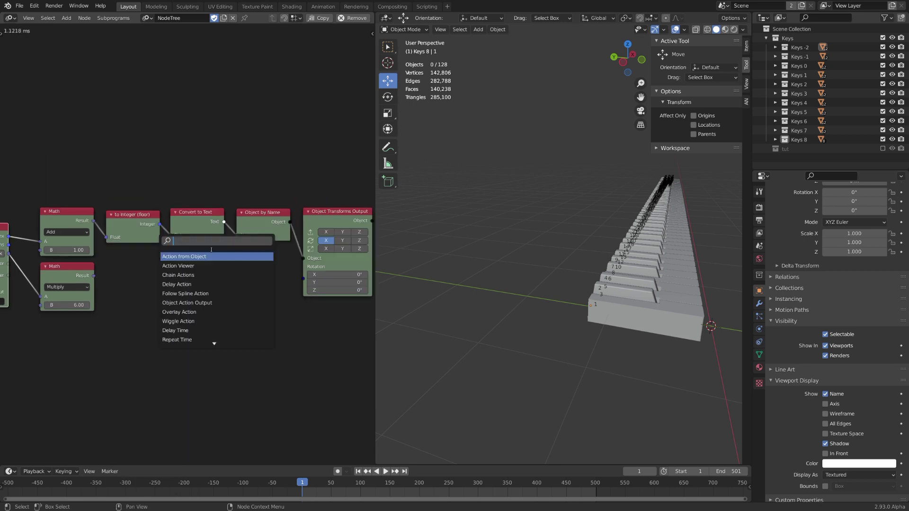
pyautogui.write('comb')
pyautogui.press('Down')
pyautogui.press('Down')
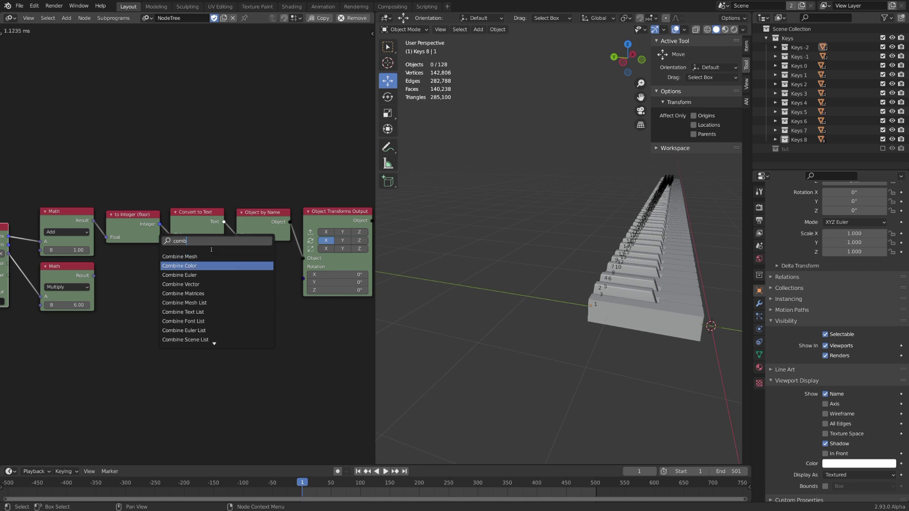
pyautogui.press('Return')
pyautogui.click(152, 272)
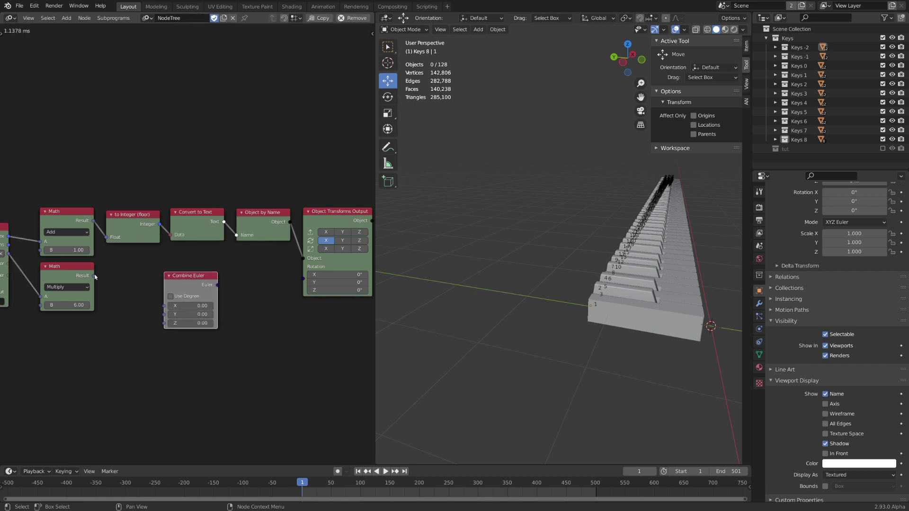
# - Link the Multiply result to Combine Euler's X, enable Use Degree, and link its Euler output to the Rotation input
pyautogui.moveTo(93, 276); pyautogui.dragTo(164, 306)
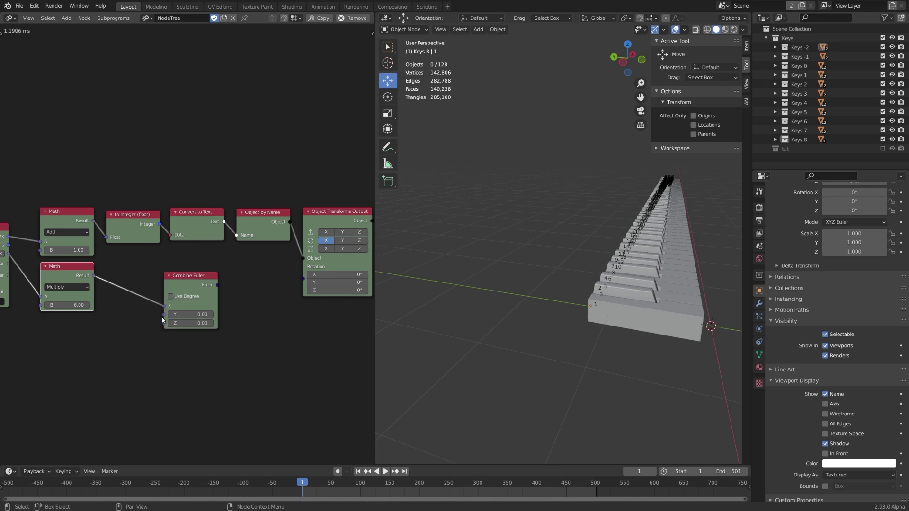
pyautogui.click(170, 296)
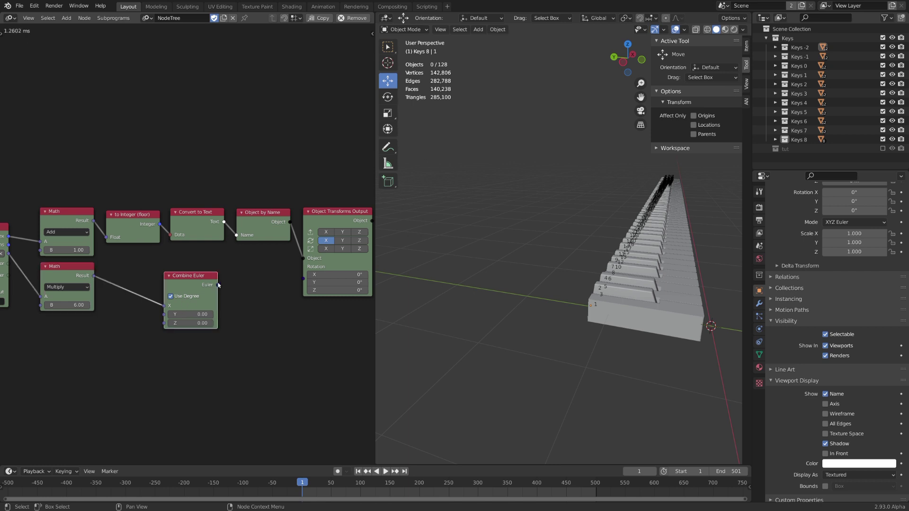
pyautogui.moveTo(217, 285); pyautogui.dragTo(304, 268)
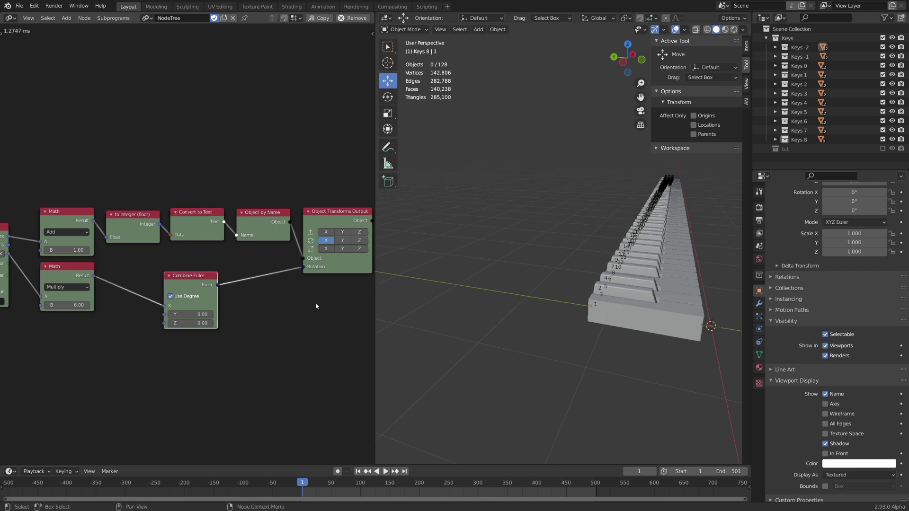
# - Clear the selection, play the animation, and examine how the piano keys rotate in the 3D viewport
pyautogui.moveTo(360, 300); pyautogui.dragTo(324, 300, button='middle')
pyautogui.scroll(-3, 629, 269)
pyautogui.moveTo(629, 269); pyautogui.dragTo(473, 325, button='middle')
pyautogui.scroll(4, 623, 306)
pyautogui.keyDown('shift'); pyautogui.moveTo(624, 305); pyautogui.dragTo(520, 312, button='middle'); pyautogui.keyUp('shift')
pyautogui.click(608, 321)
pyautogui.hotkey('alt', 'a')
pyautogui.press('space')
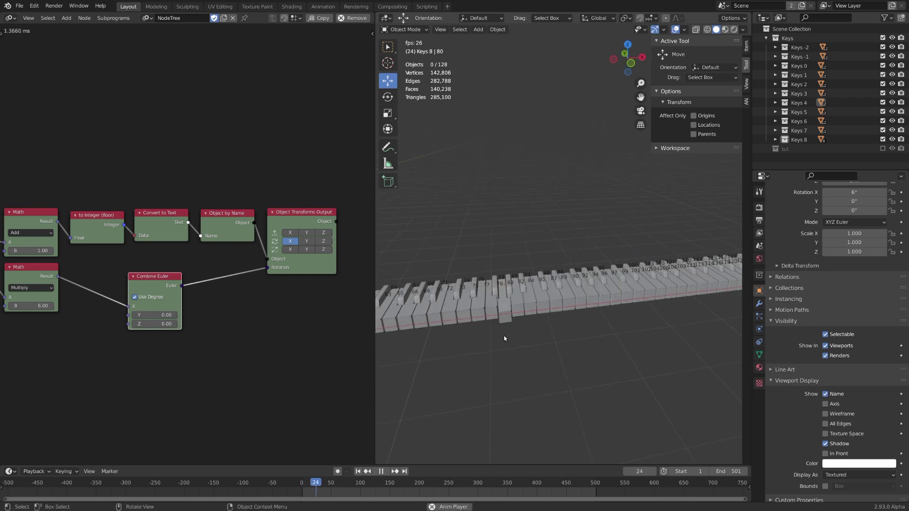
pyautogui.scroll(2, 515, 314)
pyautogui.scroll(1, 515, 314)
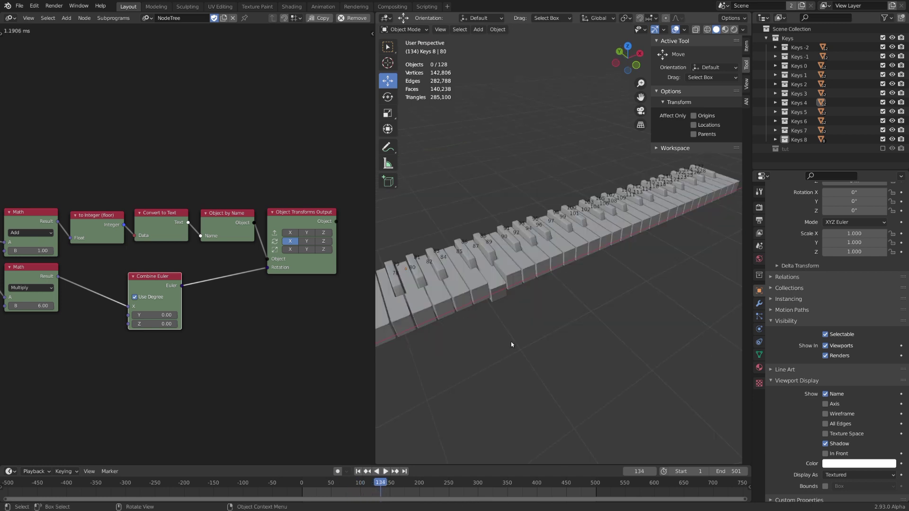
# - Select all keys, try moving only their origins along the Y axis, and undo the change
pyautogui.scroll(-1, 505, 345)
pyautogui.keyDown('shift'); pyautogui.moveTo(503, 345); pyautogui.dragTo(565, 314, button='middle'); pyautogui.keyUp('shift')
pyautogui.moveTo(569, 282); pyautogui.dragTo(578, 332, button='middle')
pyautogui.click(540, 345)
pyautogui.press('a')
pyautogui.moveTo(607, 277); pyautogui.dragTo(606, 302, button='middle')
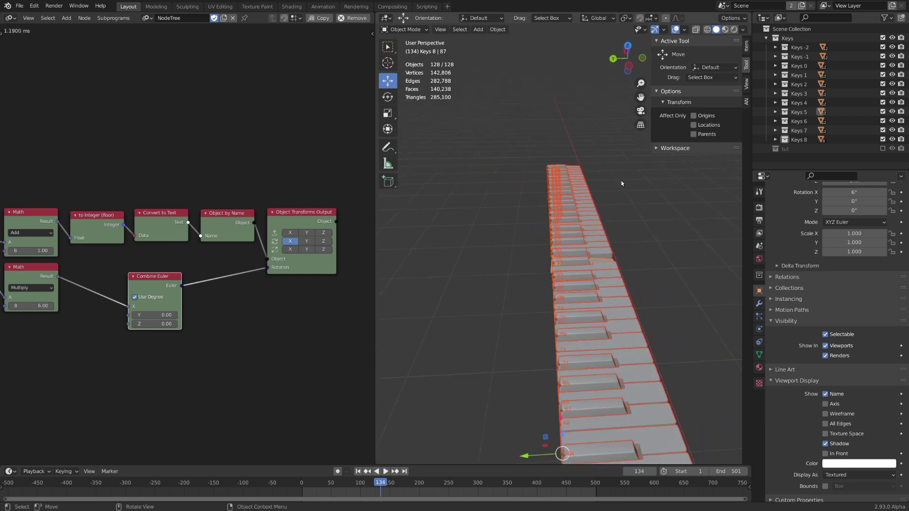
pyautogui.click(694, 116)
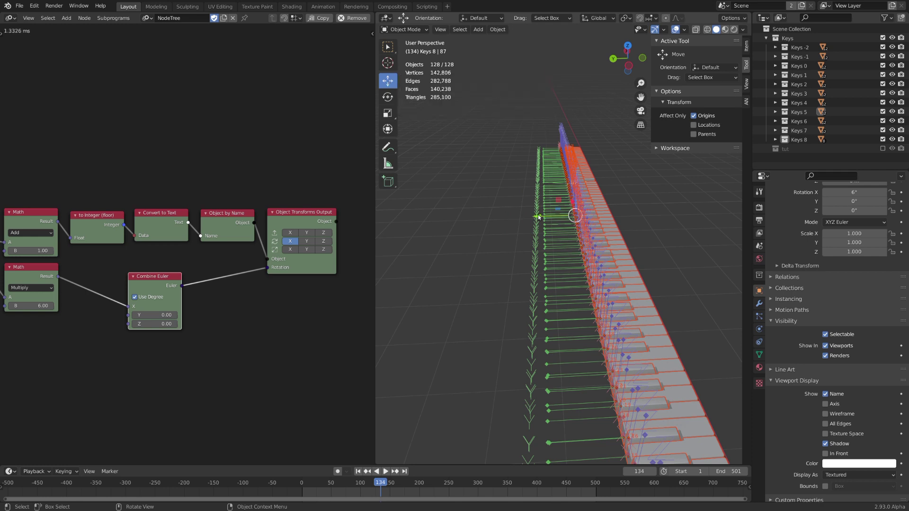
pyautogui.moveTo(540, 217)
pyautogui.mouseDown()
pyautogui.moveTo(509, 218)
pyautogui.moveTo(543, 217)
pyautogui.mouseUp()
pyautogui.hotkey('ctrl', 'z')
pyautogui.hotkey('ctrl', 'z')
pyautogui.hotkey('ctrl', 'z')
# - Maximize the 3D viewport with the keyboard seen from the front and play the animation
pyautogui.moveTo(630, 240); pyautogui.dragTo(524, 278, button='middle')
pyautogui.hotkey('ctrl', 'space')
pyautogui.press('space')
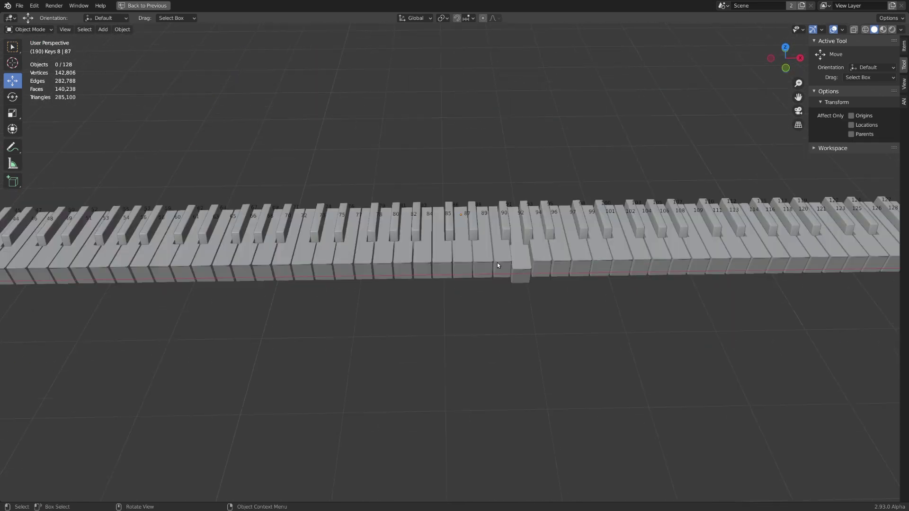